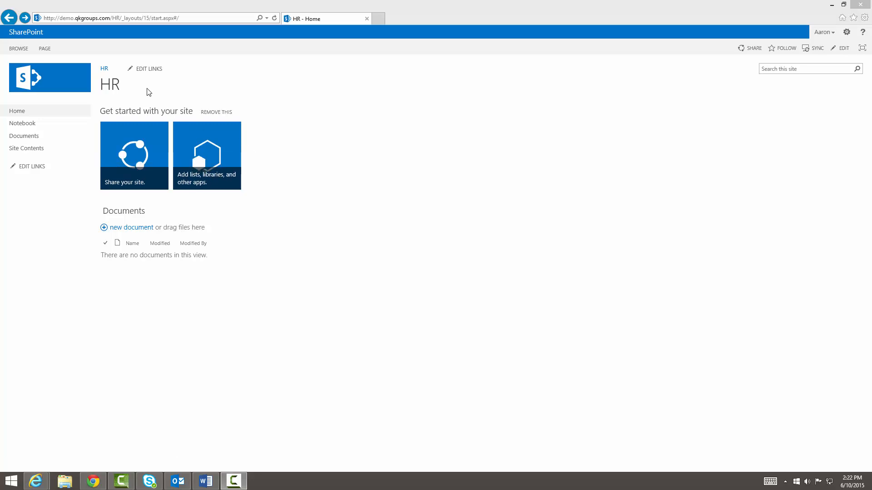
Step: Look at the link editing modes of the HR site's top link bar and quick launch without saving changes
drag(136, 84, 107, 88)
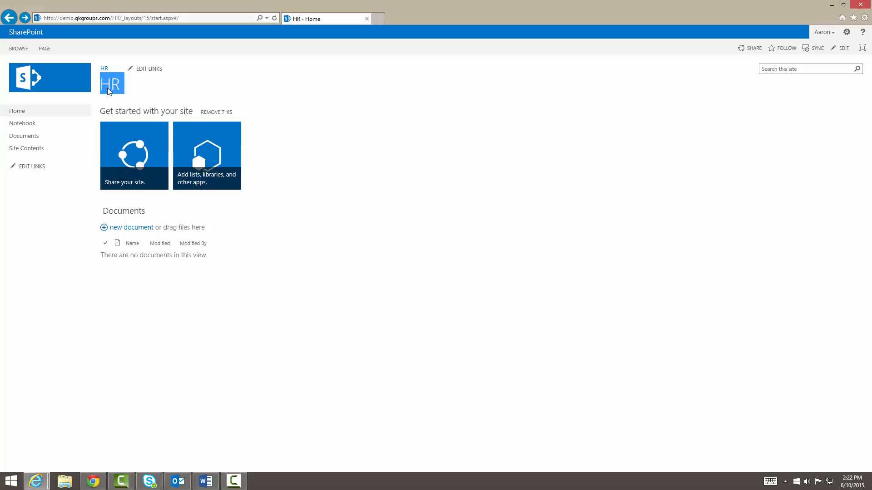
click(378, 168)
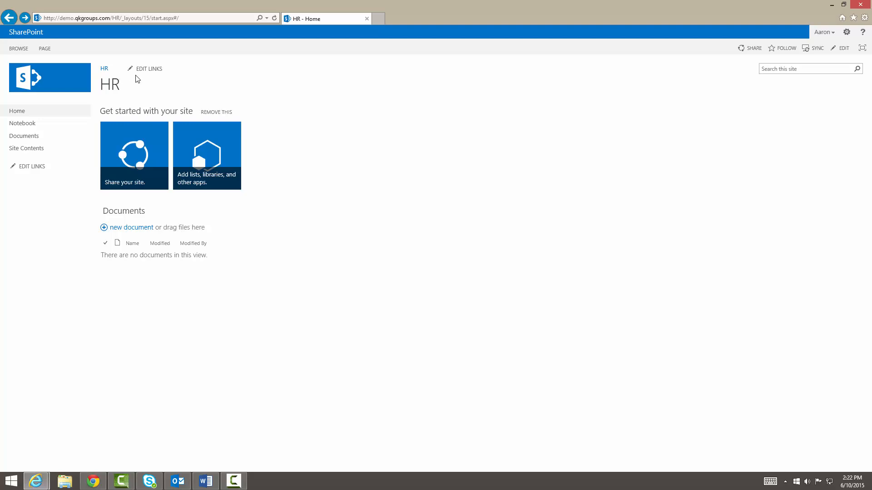
click(147, 73)
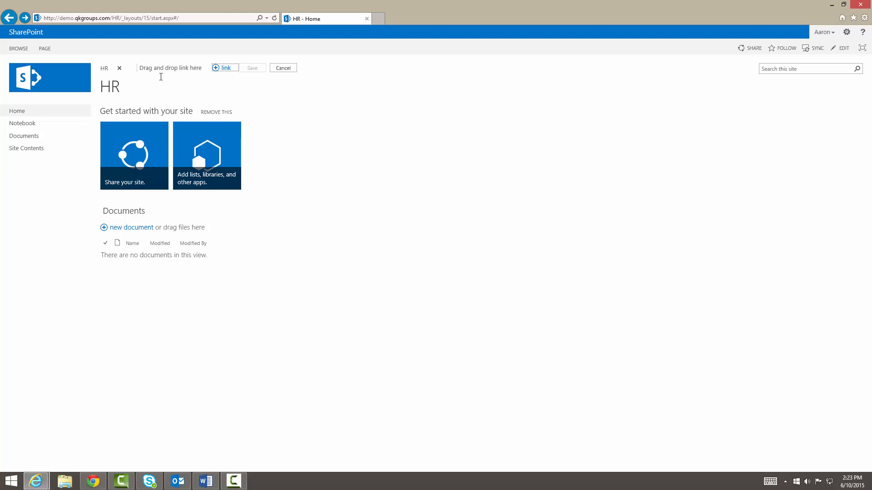
click(294, 69)
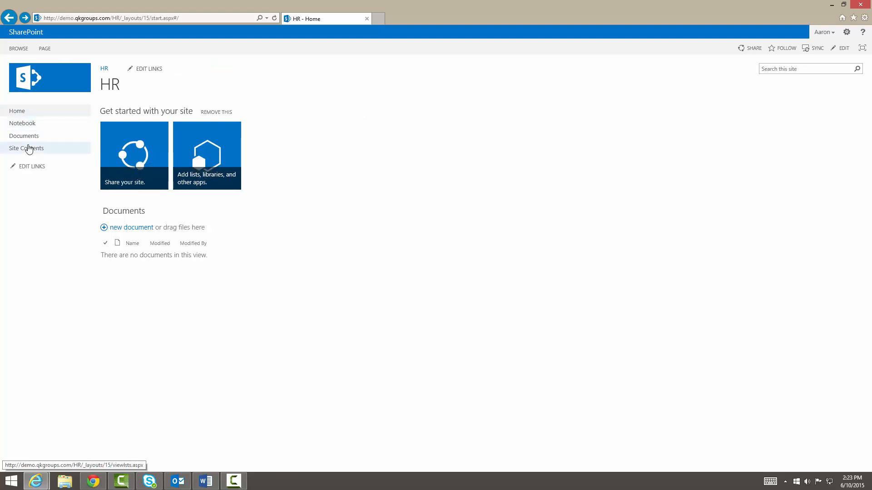
click(33, 166)
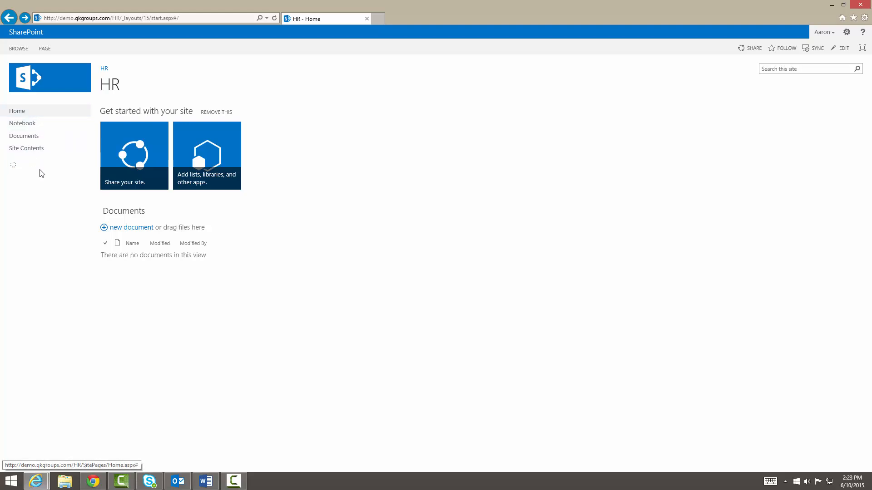
click(54, 189)
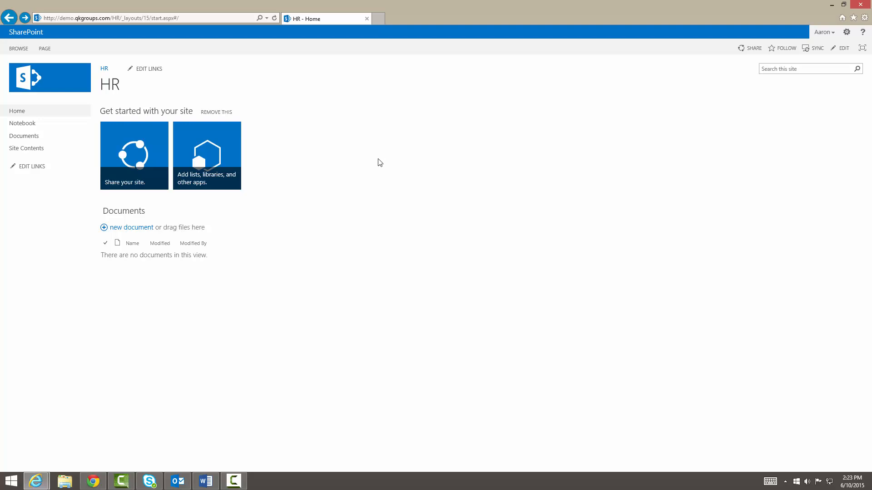
Step: Open the HR site's contents and check the Subsites section
click(13, 150)
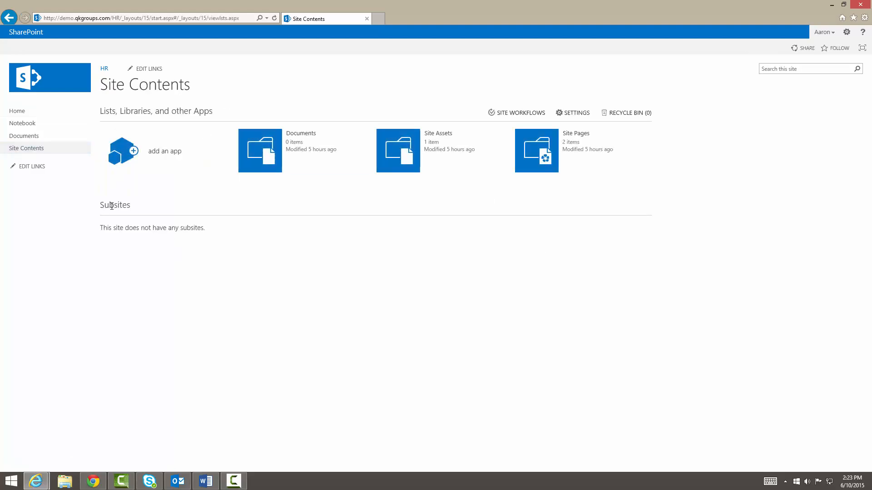
double_click(118, 207)
click(245, 236)
Step: Switch to the administrator's InPrivate browser window and open the HR site's contents there
click(36, 481)
click(135, 437)
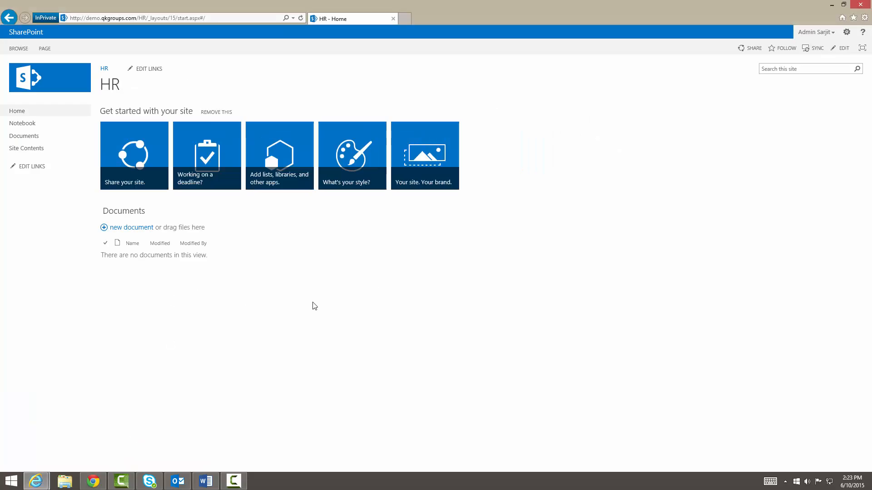
click(31, 153)
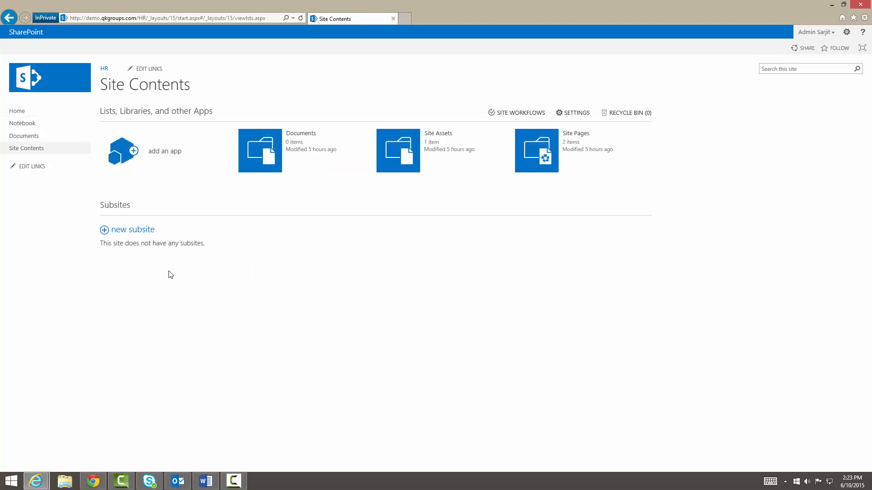
Step: Start a new subsite of HR with the title NewDemoSite and the URL name NDS
click(134, 234)
click(281, 130)
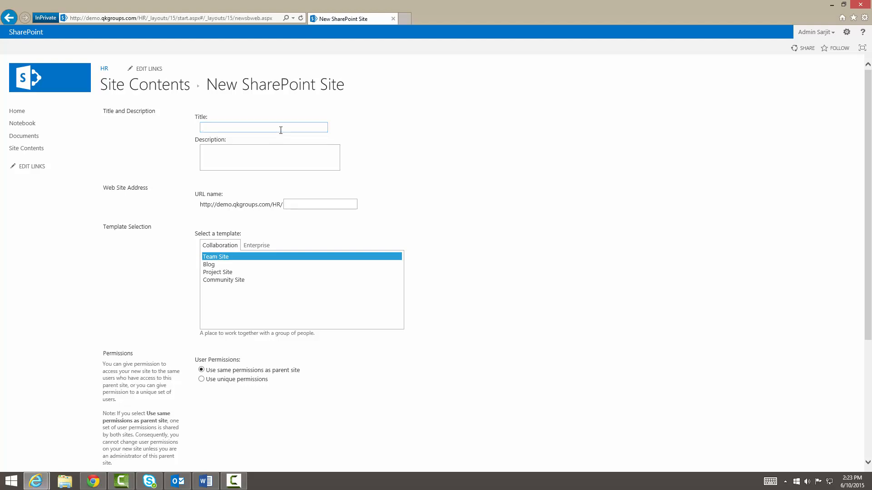
text(NewDemoSite)
click(344, 200)
text(NDS)
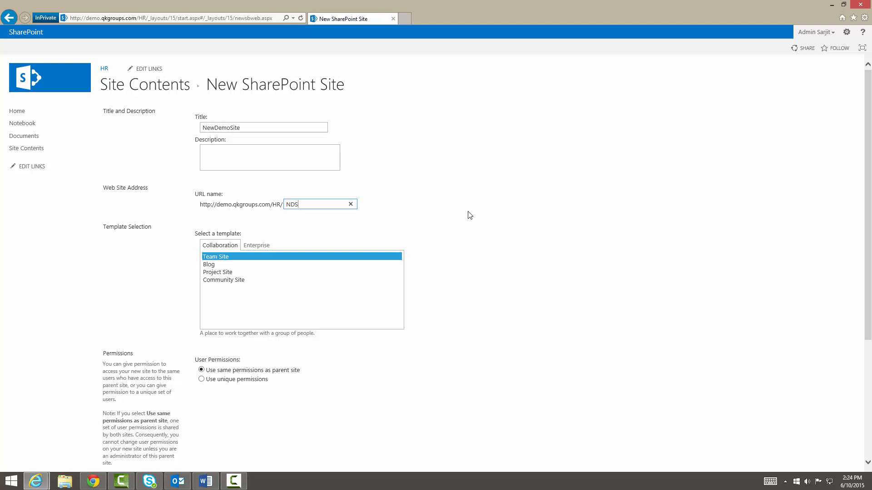
Step: Review the descriptions of the Blog, Project Site and Community Site collaboration templates
click(215, 266)
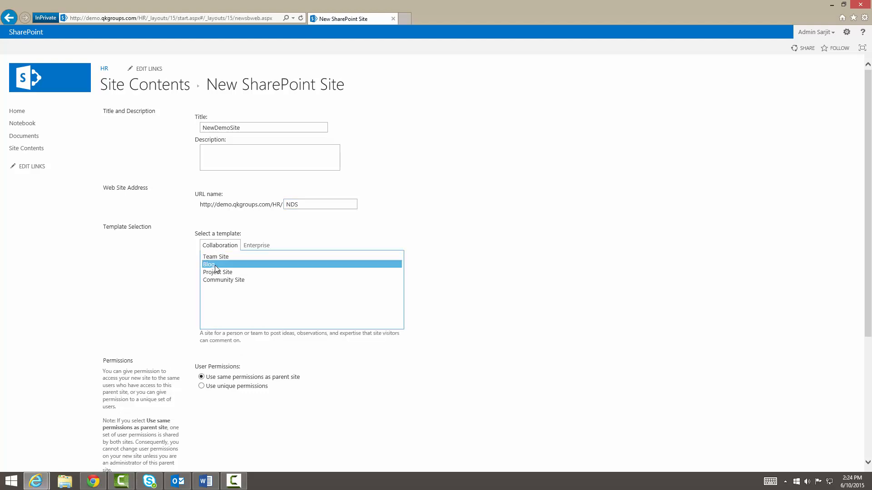
click(222, 273)
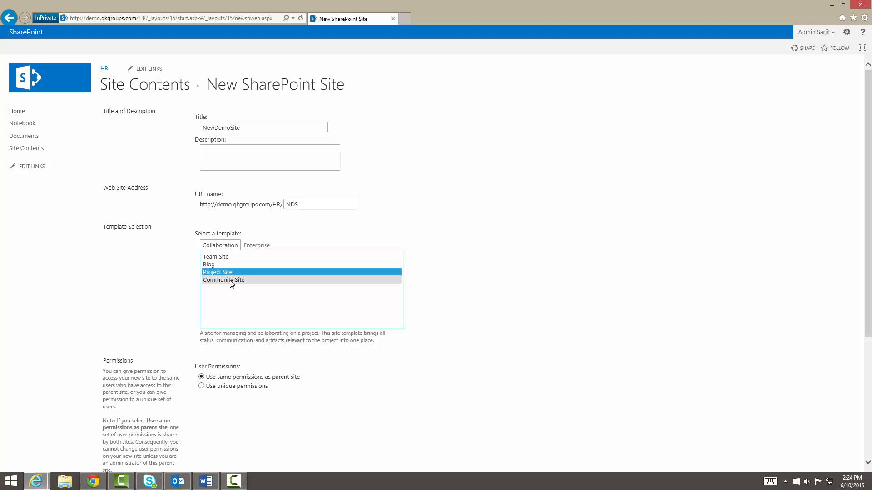
click(230, 280)
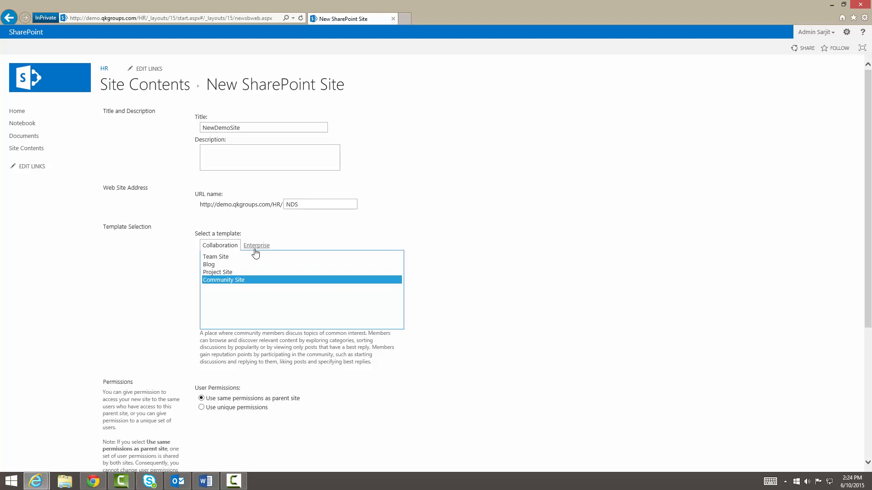
Step: Review the descriptions of the Enterprise site templates, from Document Center through Visio Process Repository
click(255, 246)
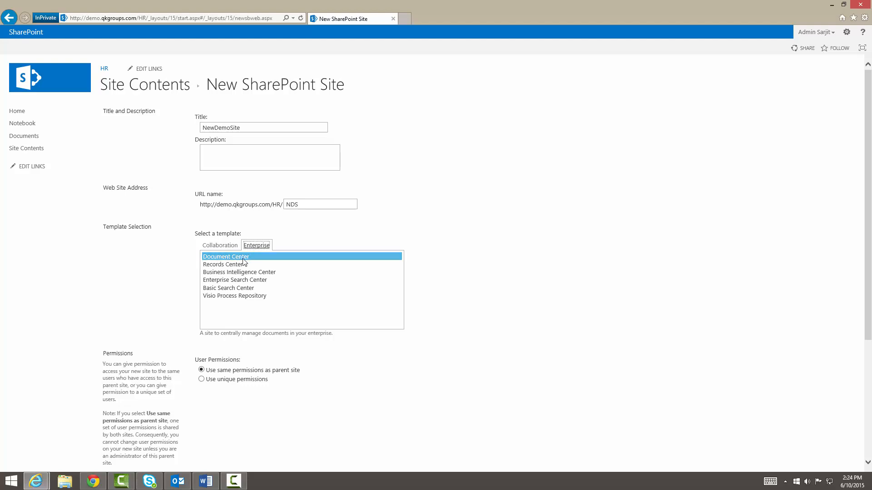
click(244, 264)
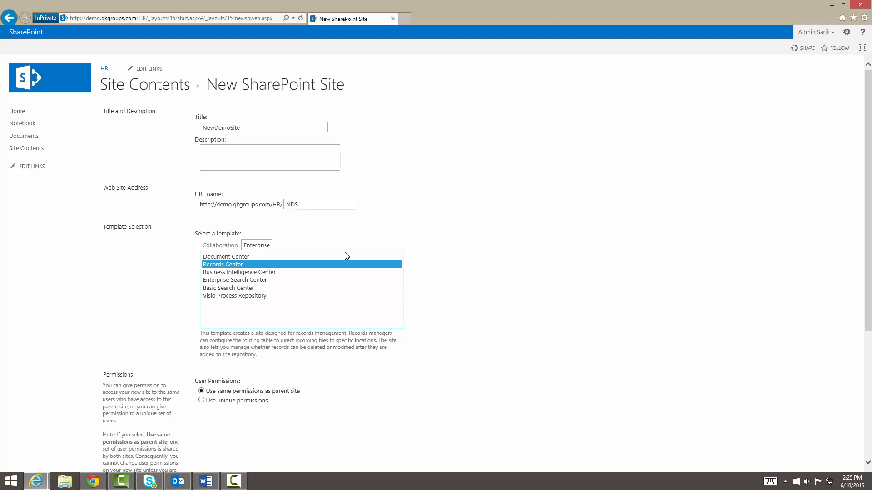
click(314, 273)
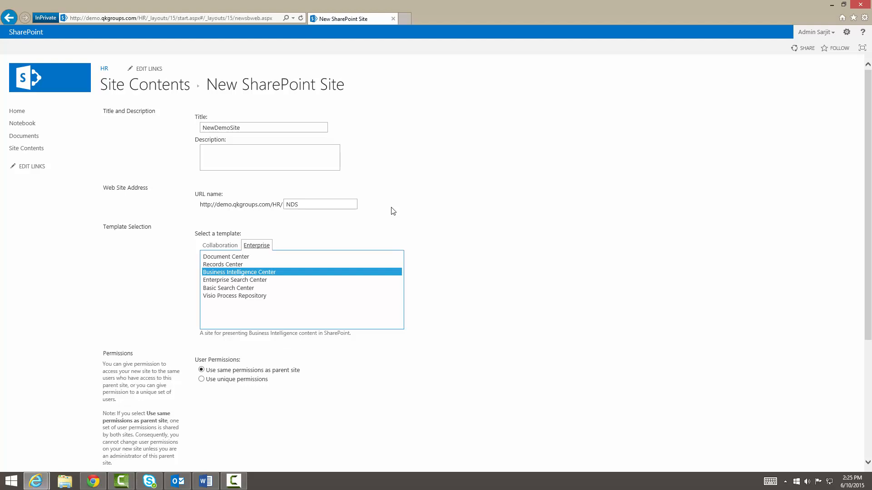
click(258, 280)
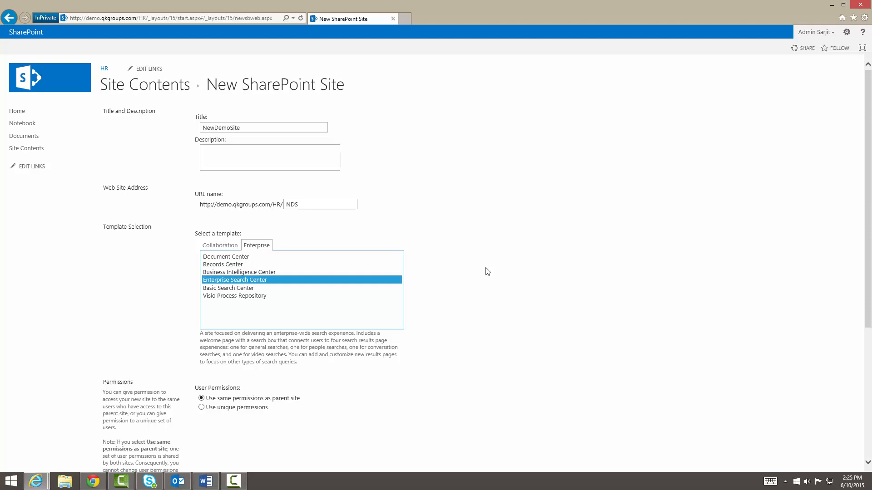
click(272, 289)
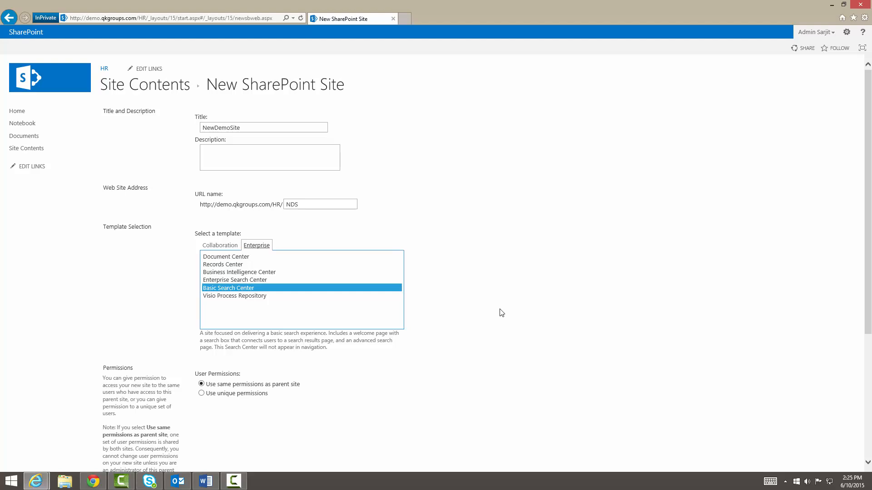
click(262, 296)
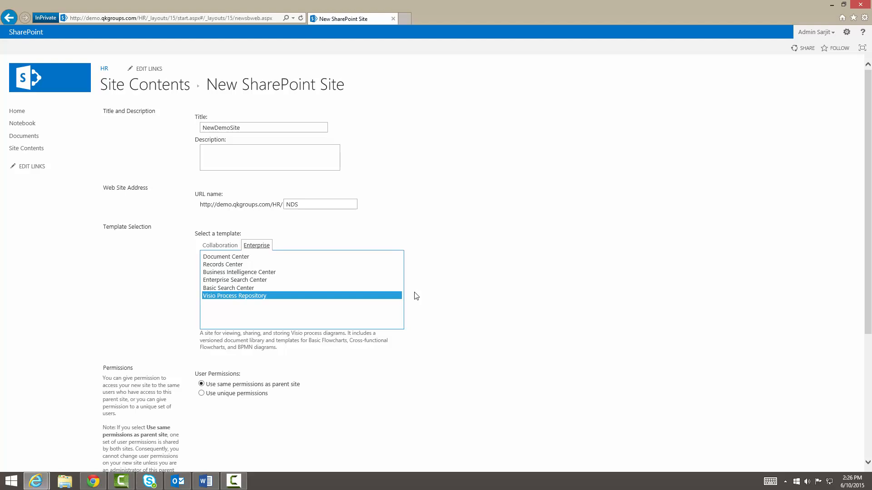
scroll(452, 348, down, 2)
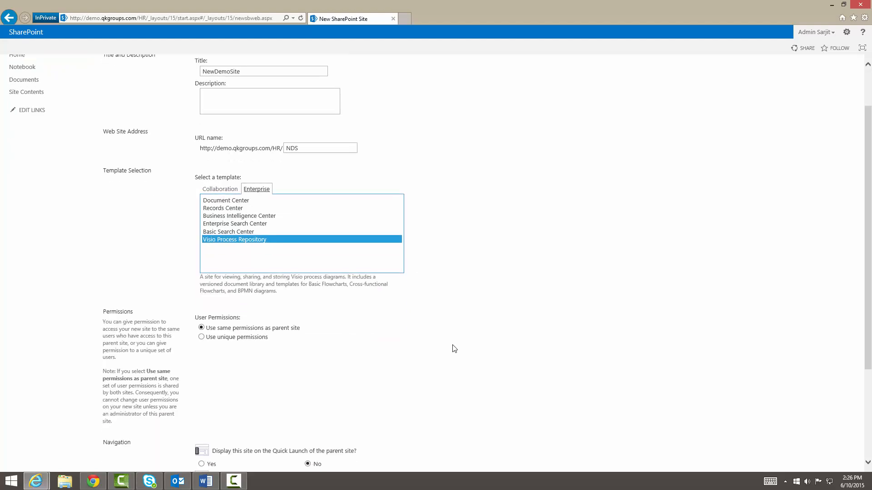
scroll(327, 313, up, 2)
Step: Create the subsite from the Team Site collaboration template, displaying it on the parent site's Quick Launch
click(231, 246)
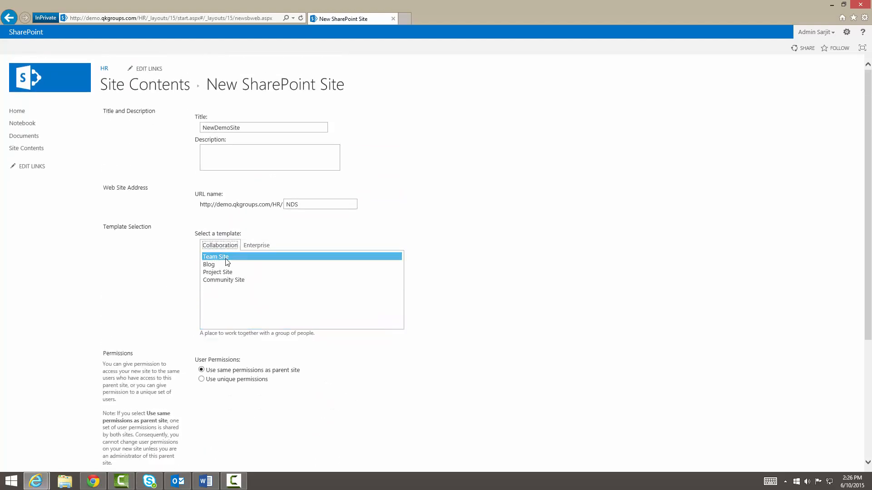
scroll(459, 417, down, 3)
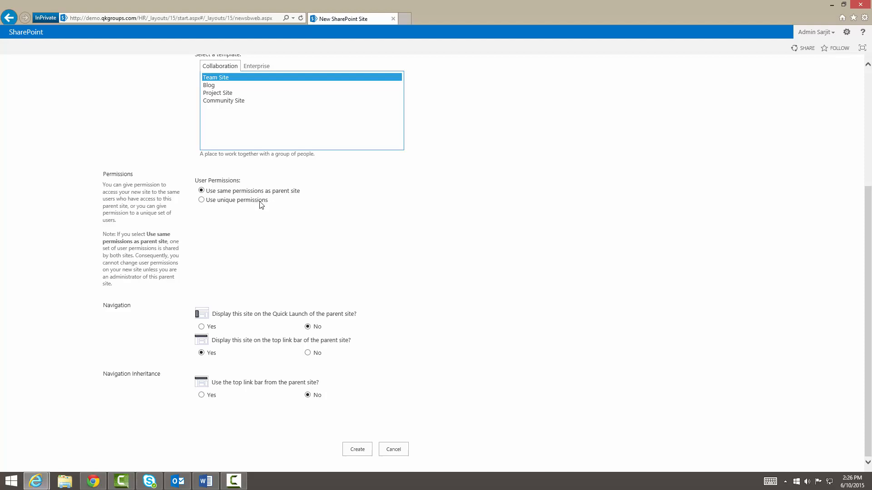
click(429, 315)
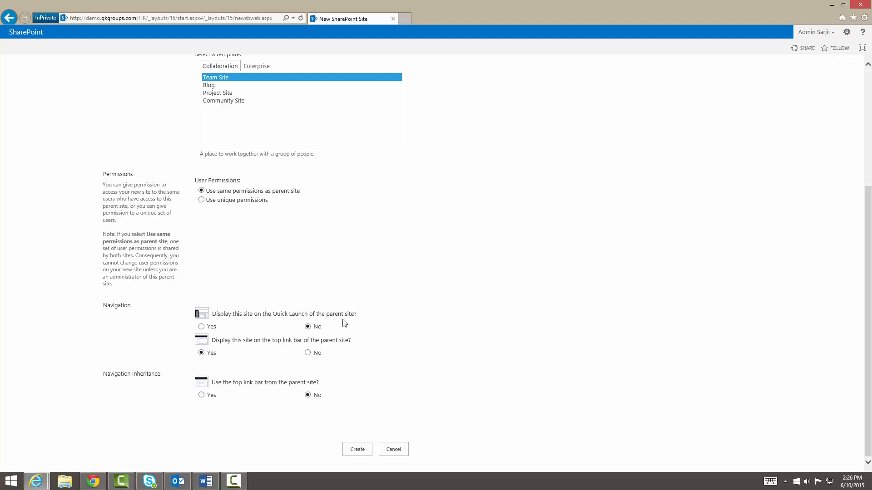
scroll(360, 249, up, 3)
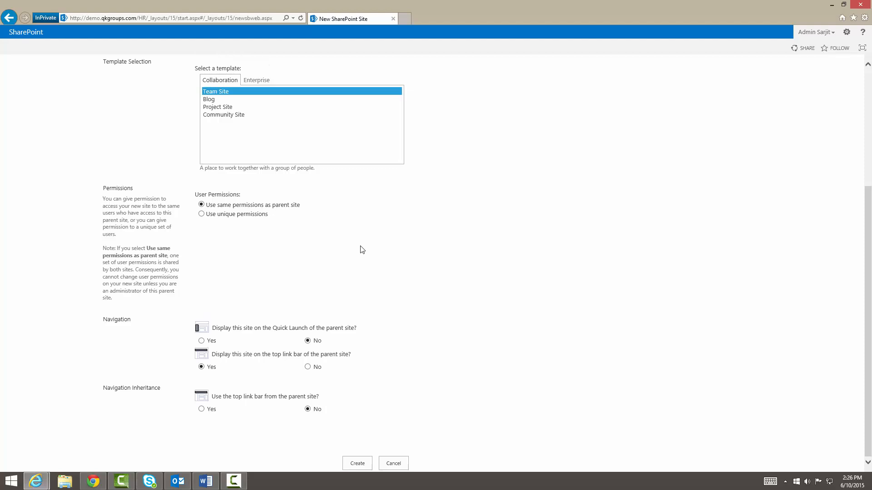
scroll(498, 417, down, 3)
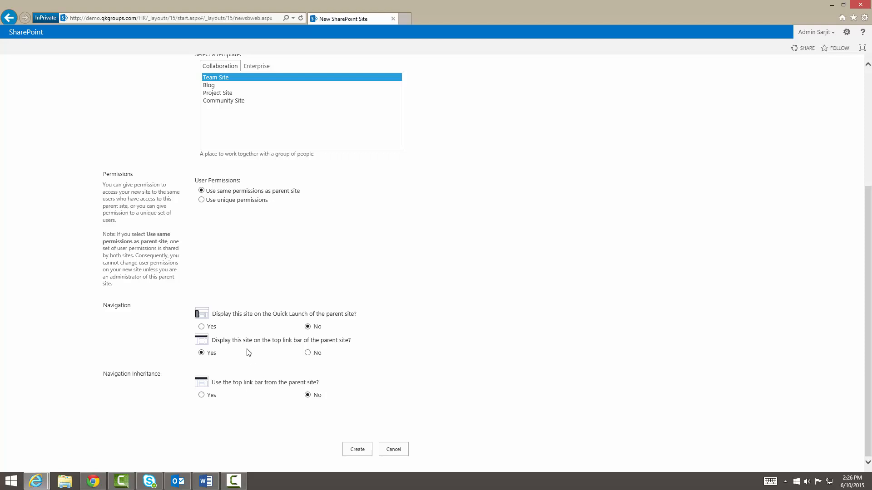
click(201, 327)
click(362, 454)
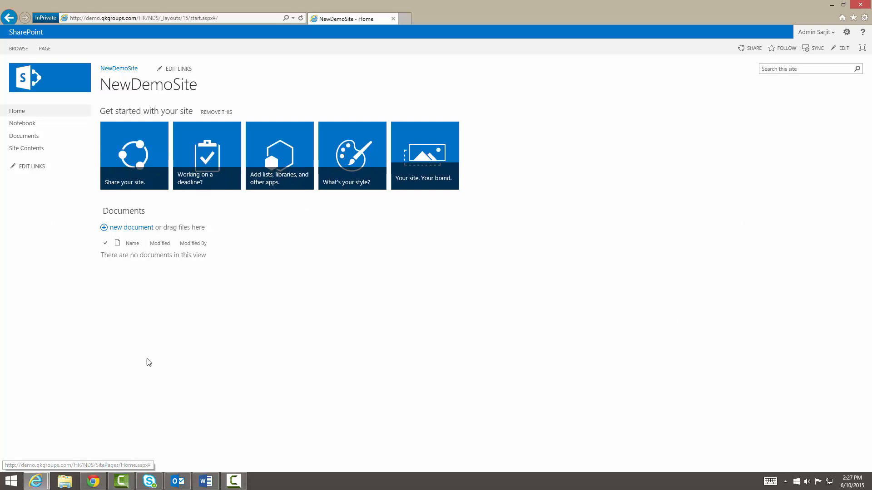
Step: Switch to the non-administrator's browser window and open NewDemoSite from the HR home page
mouse_move(35, 481)
click(89, 451)
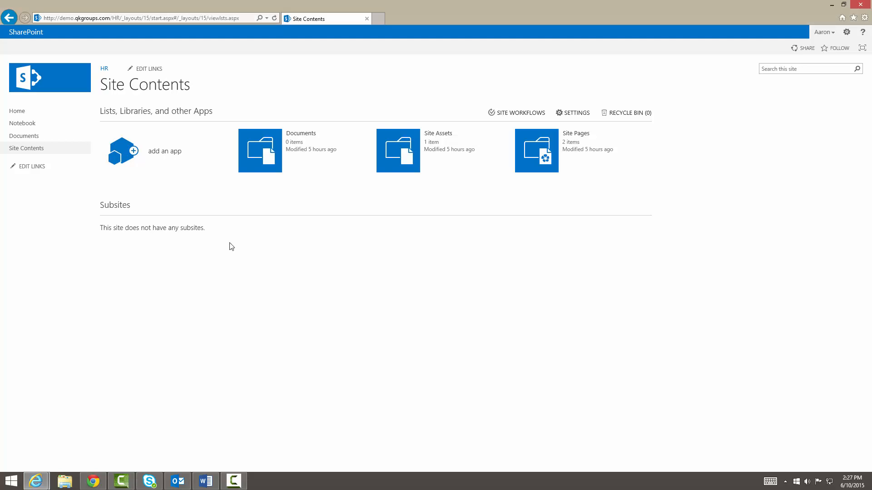
click(48, 99)
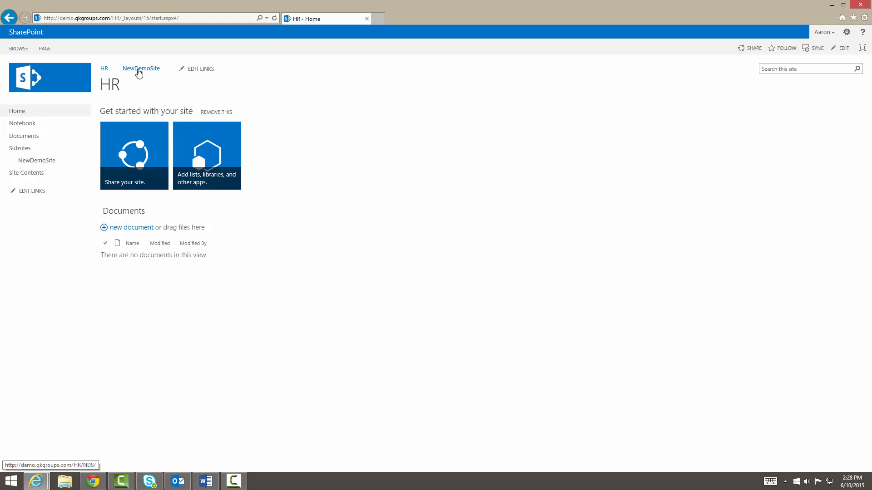
click(139, 72)
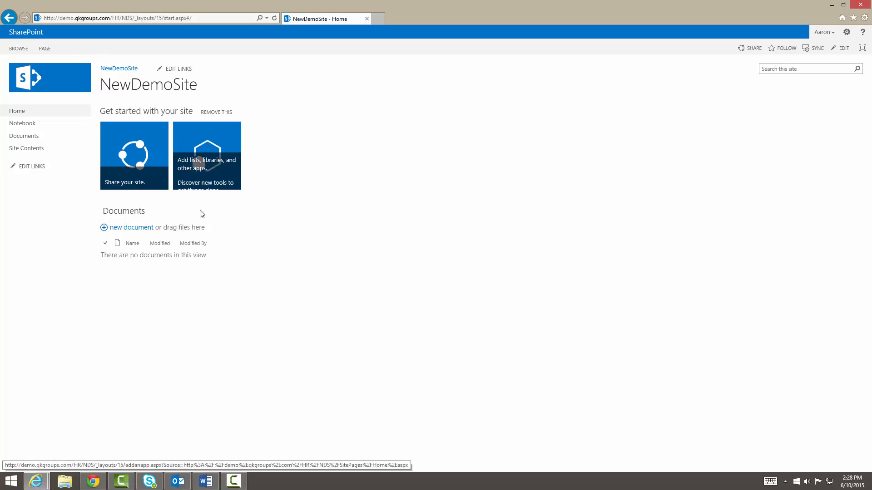
Step: Compare the NewDemoSite home page in the regular user's and administrator's windows, and switch to the administrator's window
click(35, 481)
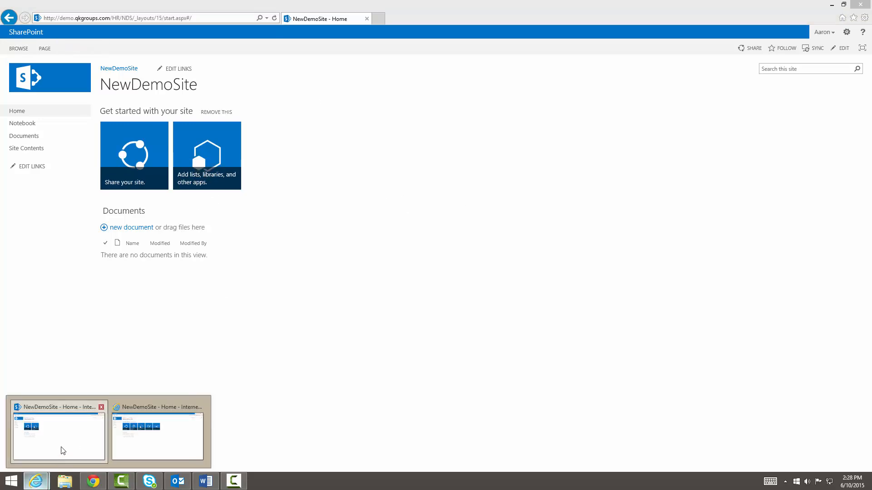
mouse_move(181, 446)
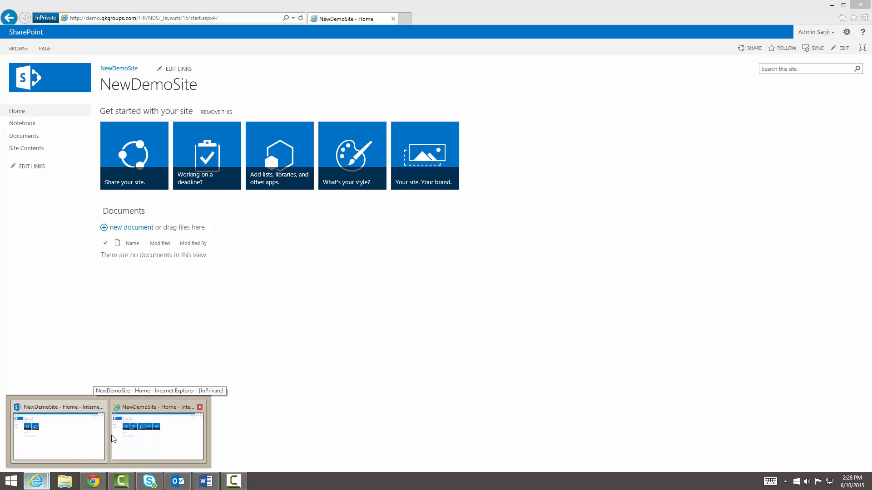
mouse_move(65, 439)
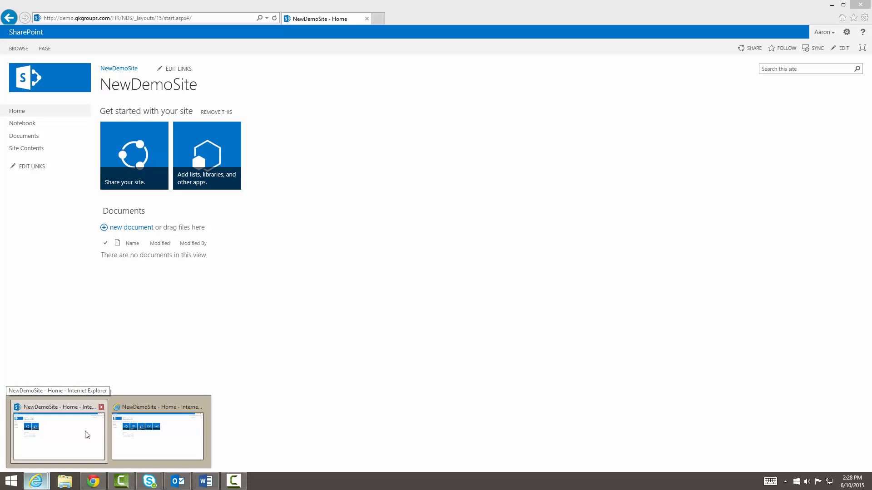
click(168, 429)
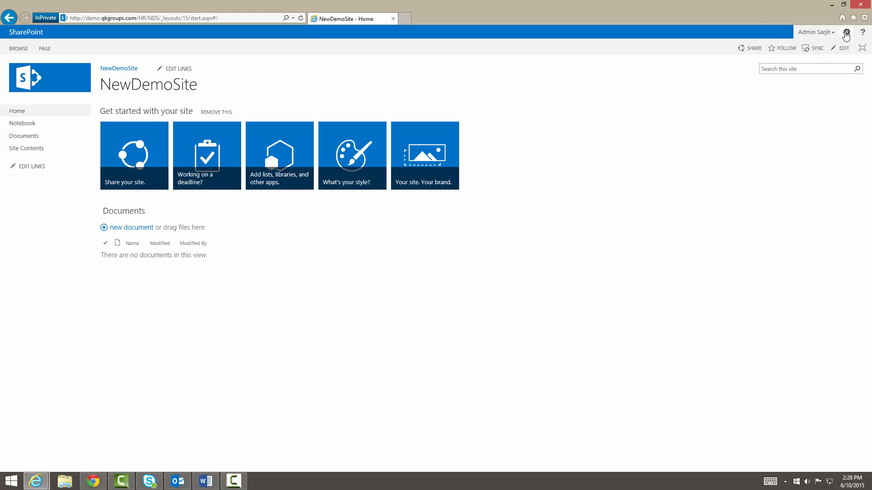
Step: Put the NewDemoSite home page into edit mode, review the content insertion and page management options, and save the page
click(846, 36)
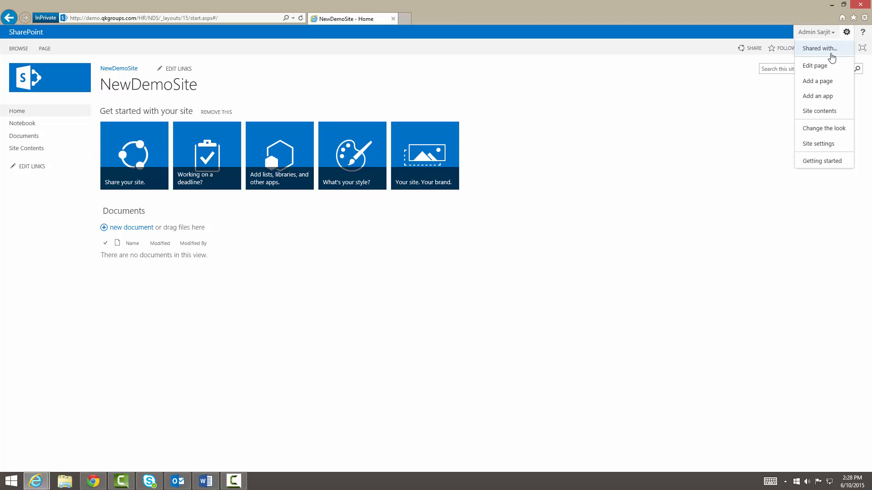
click(823, 65)
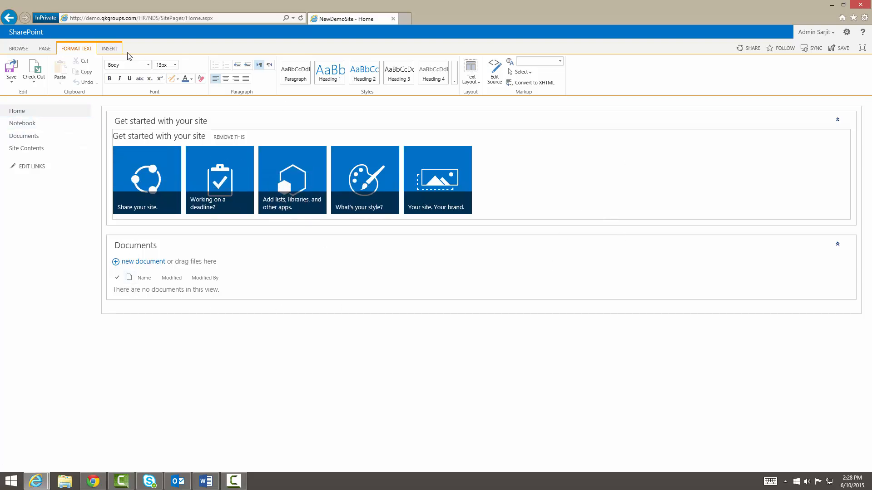
click(110, 50)
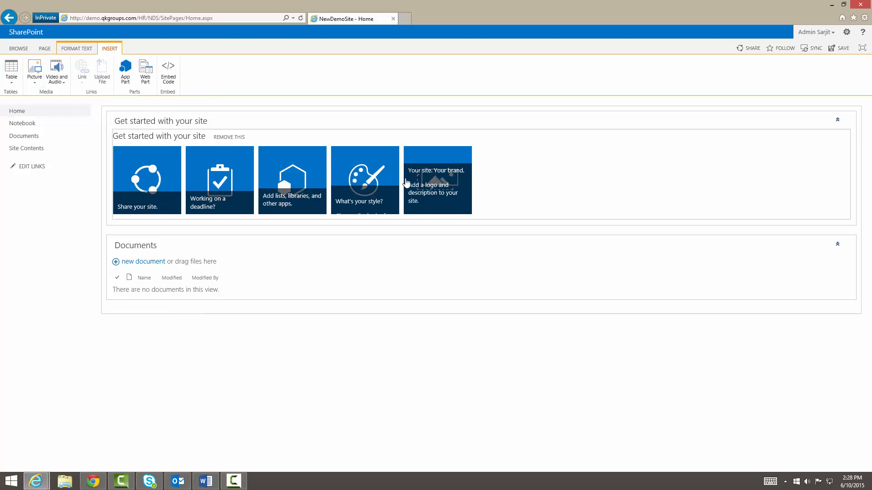
click(45, 48)
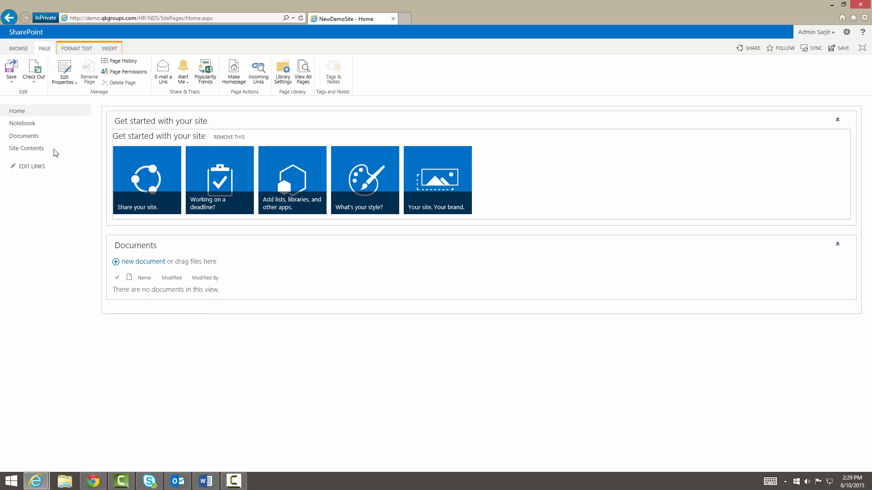
click(16, 69)
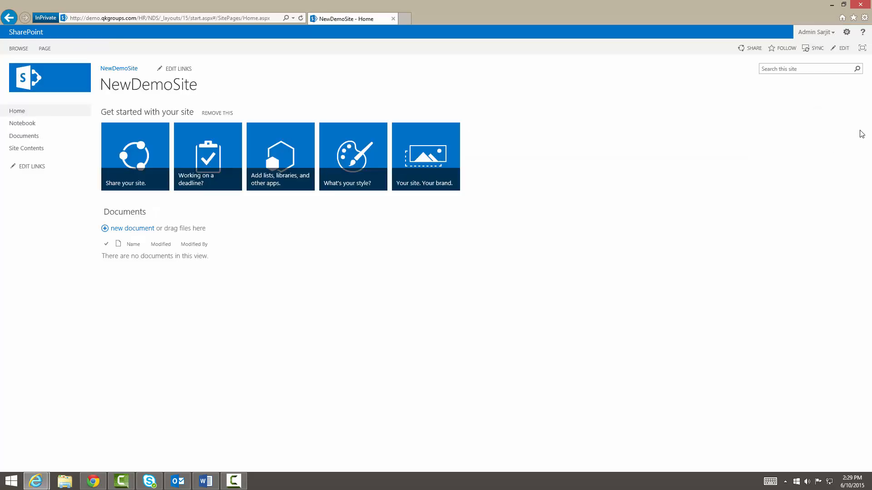
Step: Examine the lists, libraries and other apps that can be added to NewDemoSite, checking its Site Contents page as well
click(847, 34)
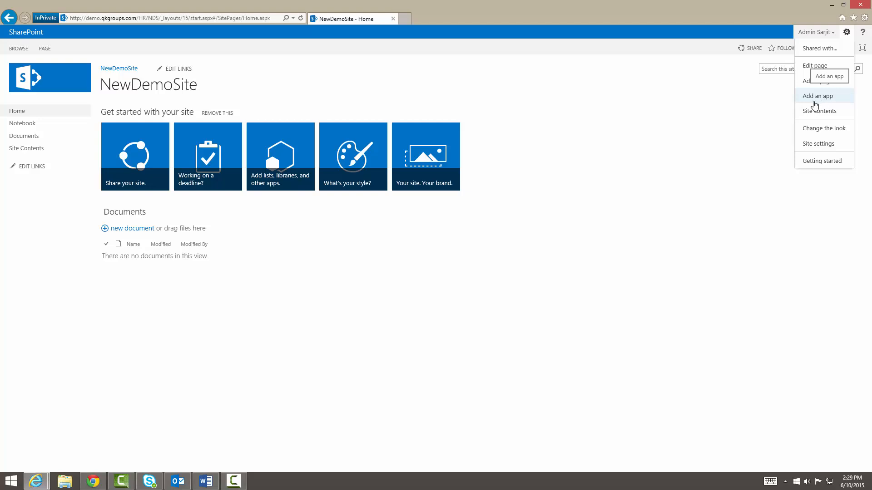
click(815, 104)
scroll(219, 210, down, 1)
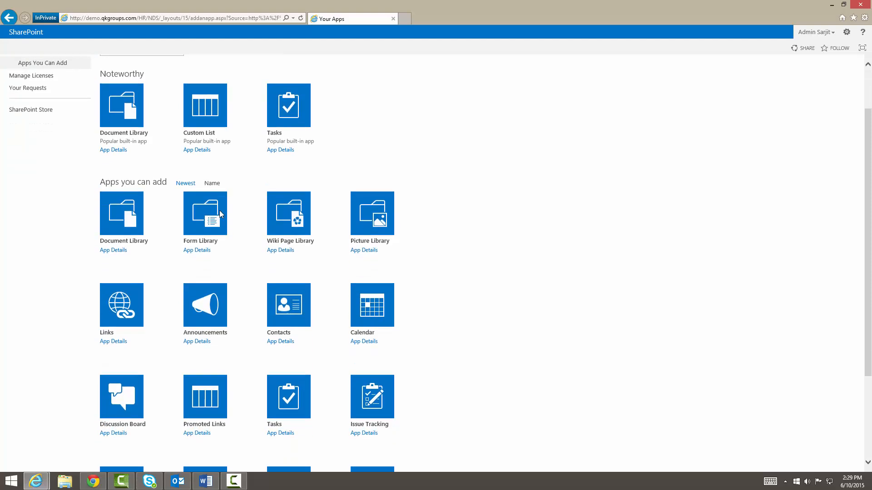
scroll(43, 111, up, 1)
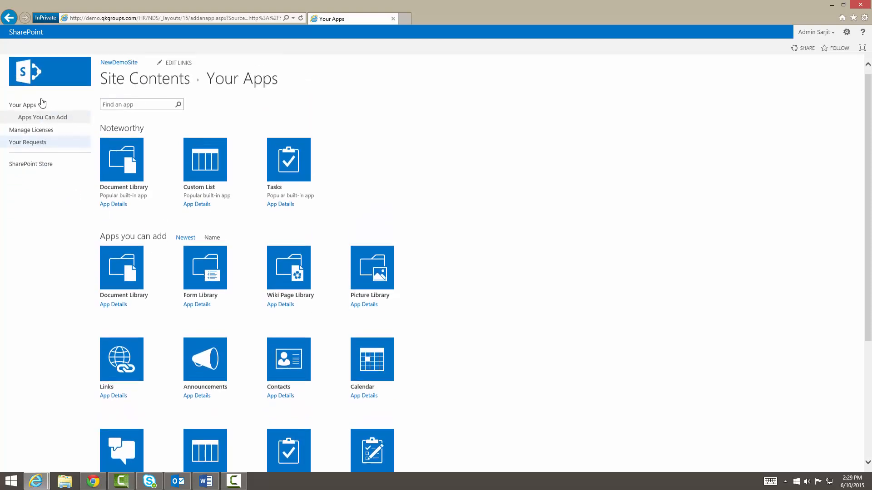
click(131, 77)
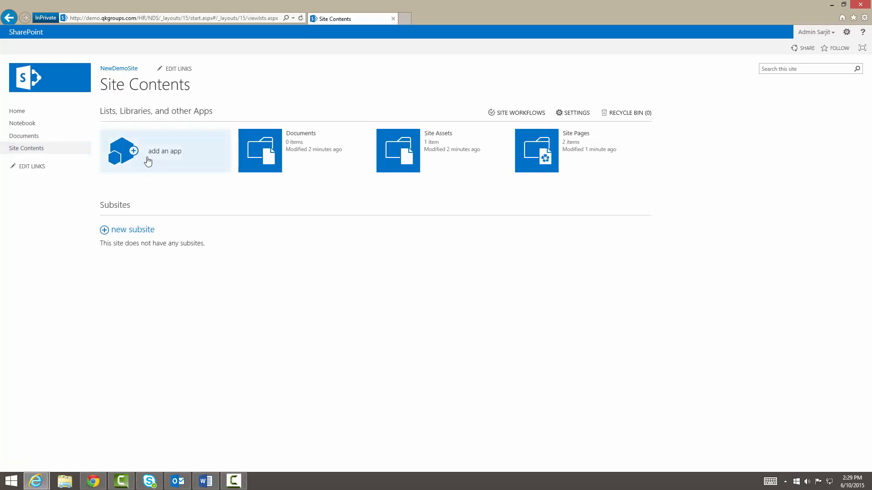
click(148, 161)
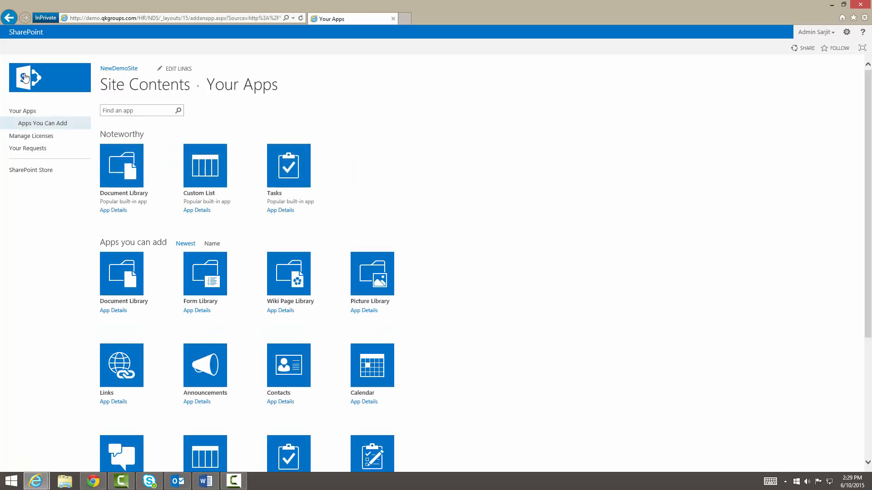
scroll(512, 226, down, 3)
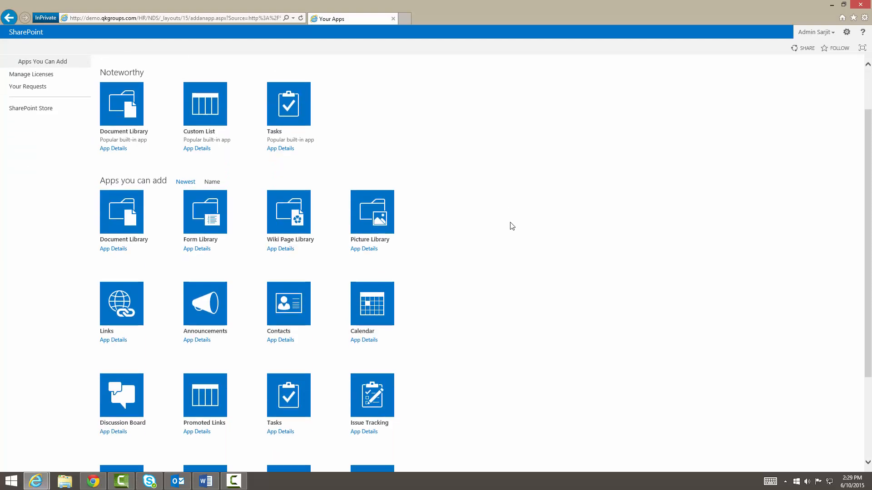
scroll(489, 286, up, 4)
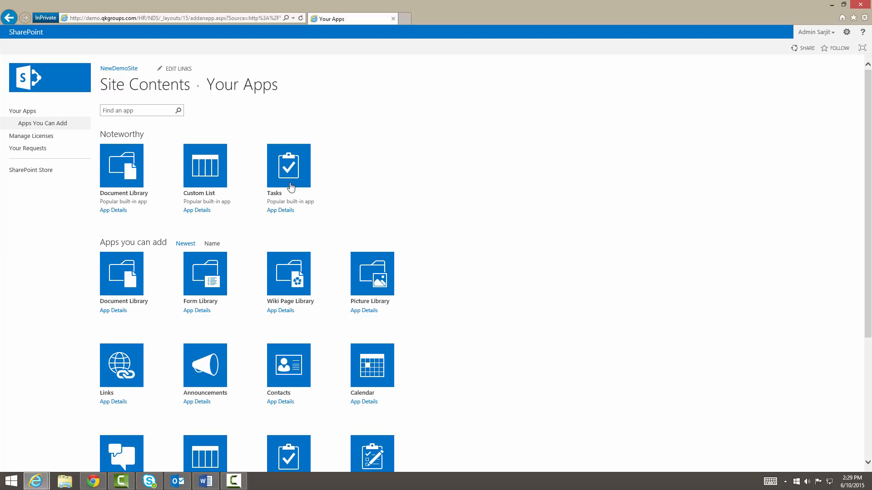
Step: Add a Contacts app named Test List to the site
scroll(451, 344, down, 3)
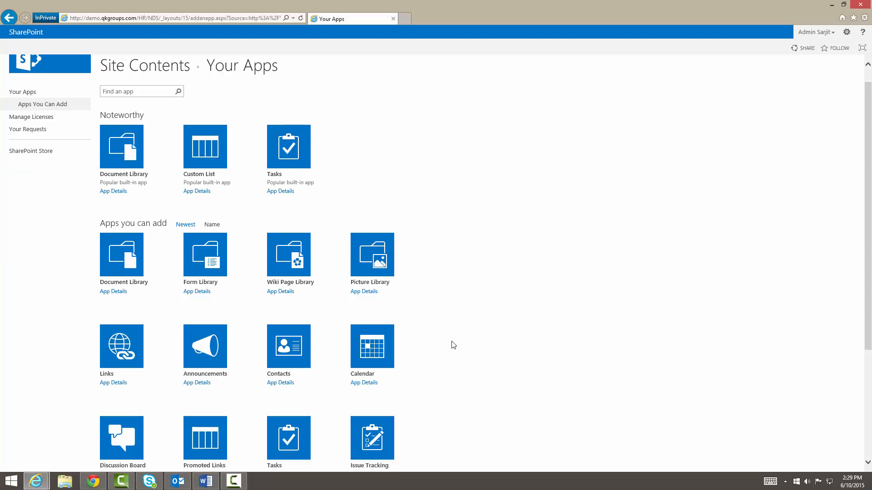
scroll(398, 256, down, 3)
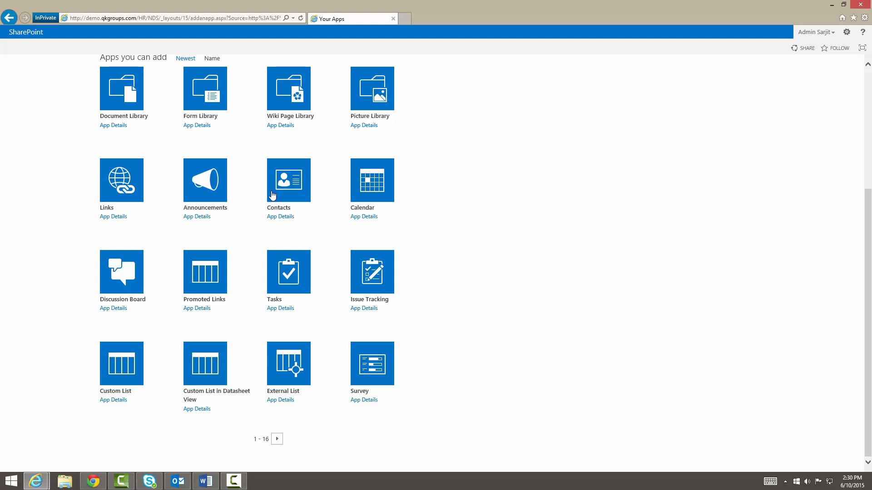
click(298, 186)
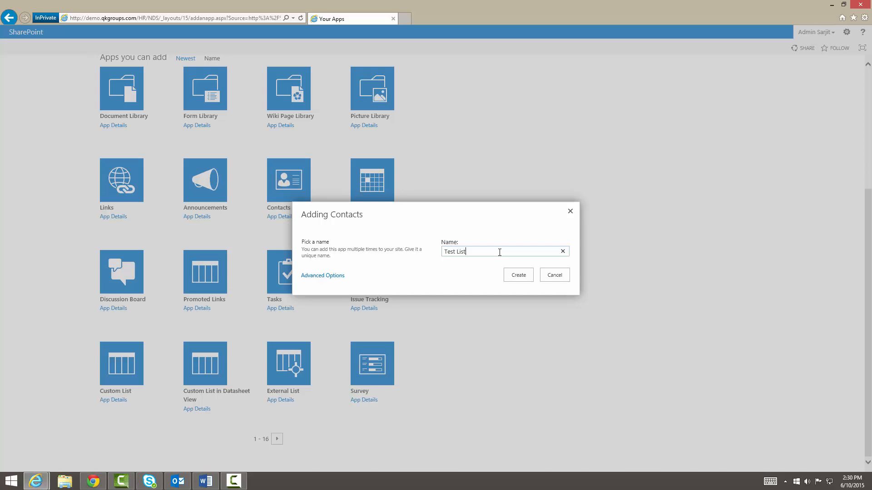
click(518, 275)
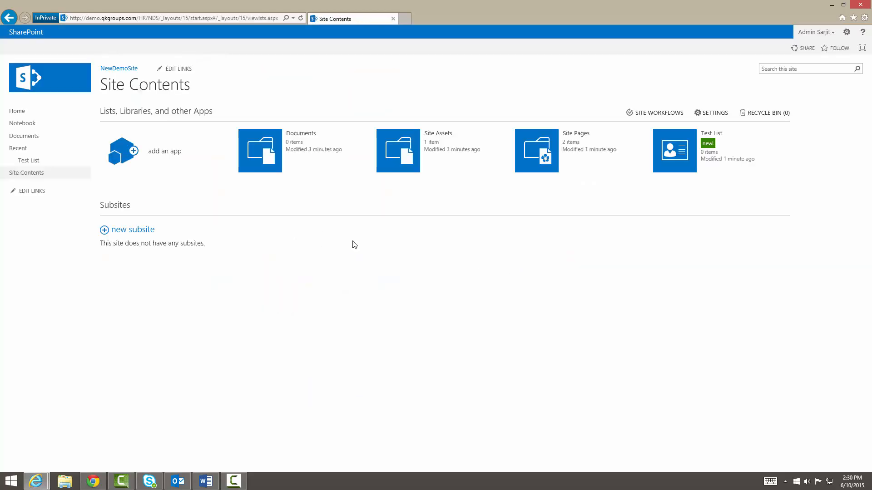
Step: View the new Test List, and from the site's home page open the list again in a separate browser tab
click(664, 161)
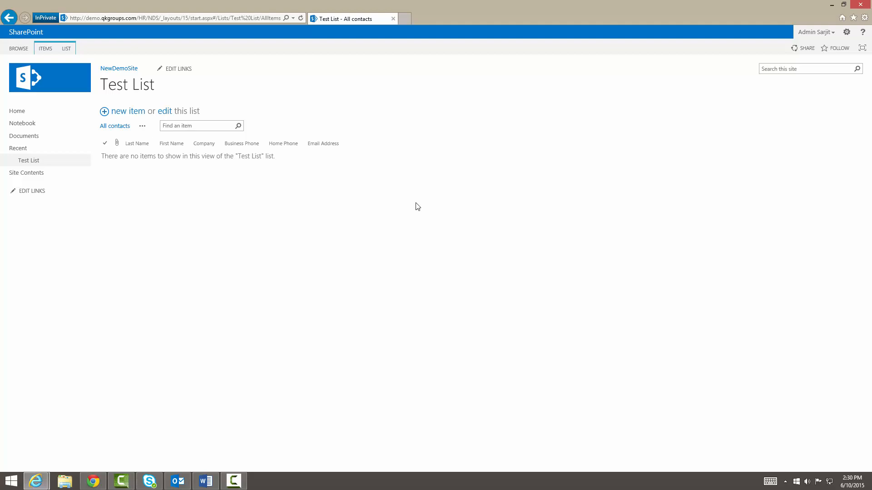
click(114, 69)
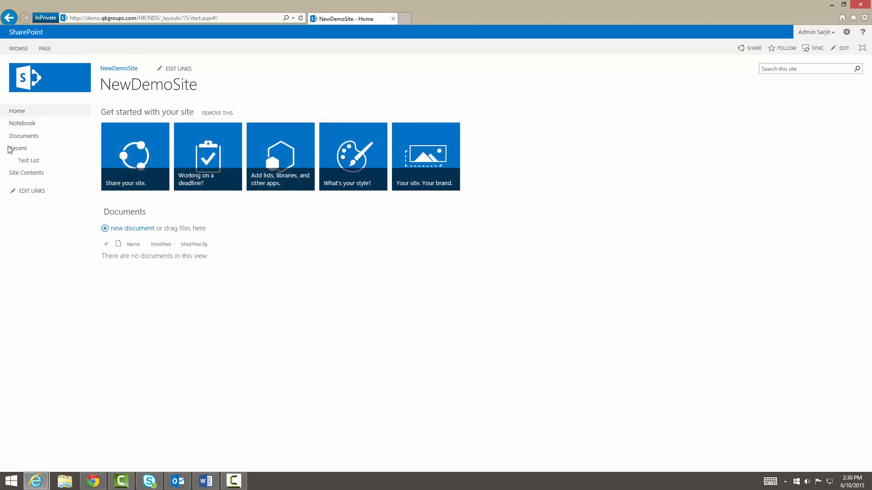
drag(8, 148, 28, 148)
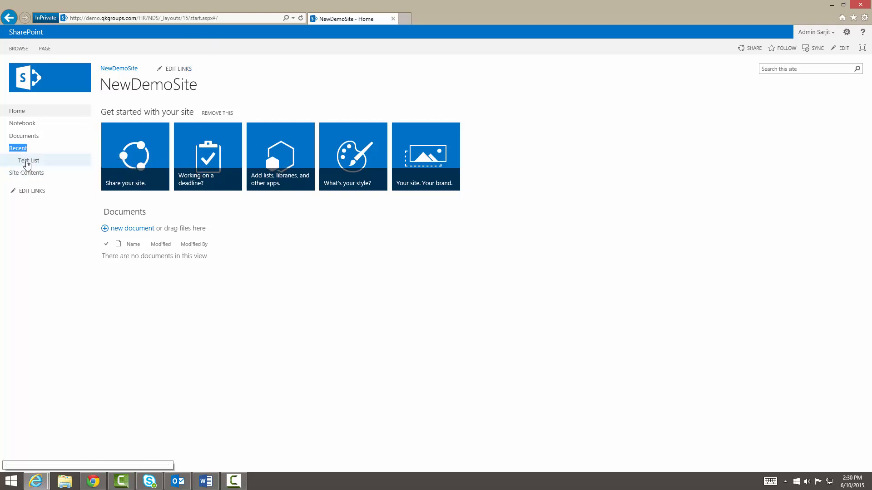
middle_click(27, 162)
click(426, 19)
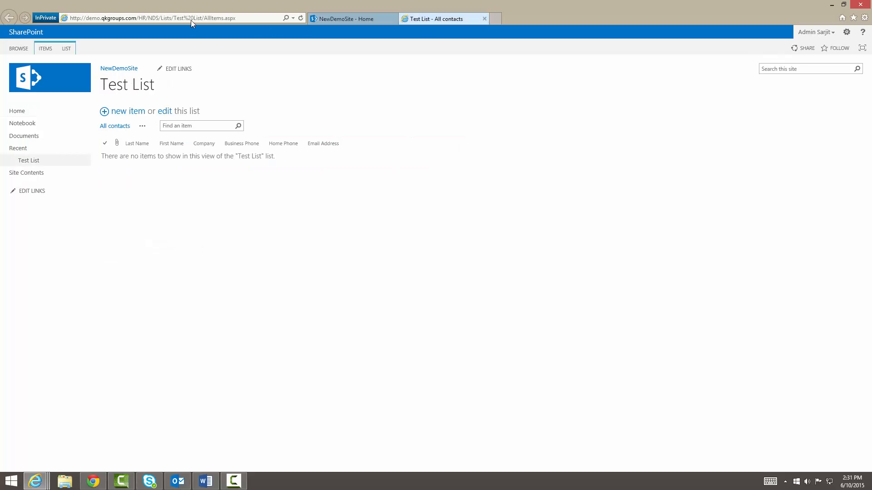
Step: Make the site's top navigation links editable and copy the web address of the Test List page
click(191, 18)
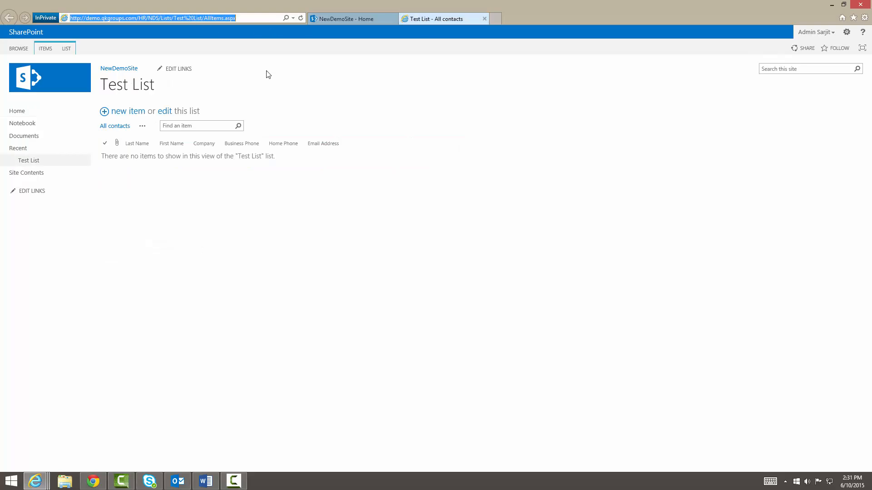
click(178, 68)
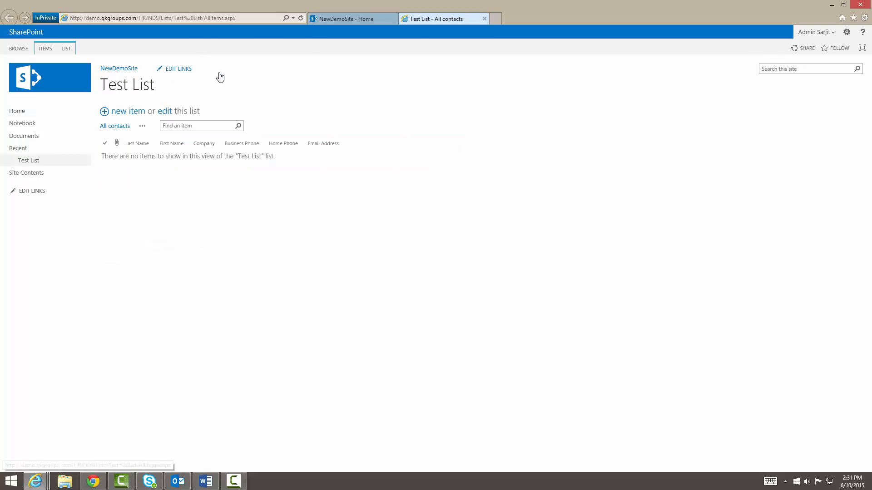
click(210, 19)
click(204, 19)
drag(202, 18, 208, 24)
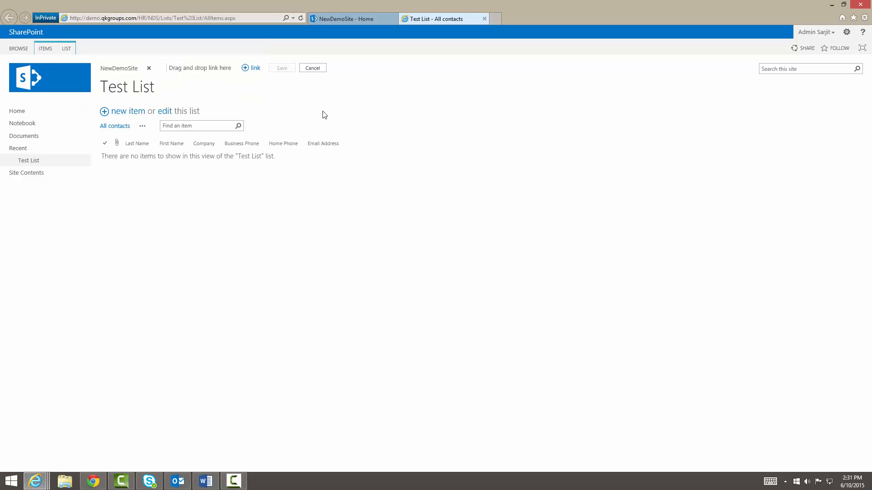
click(231, 19)
key(ctrl+c)
click(223, 18)
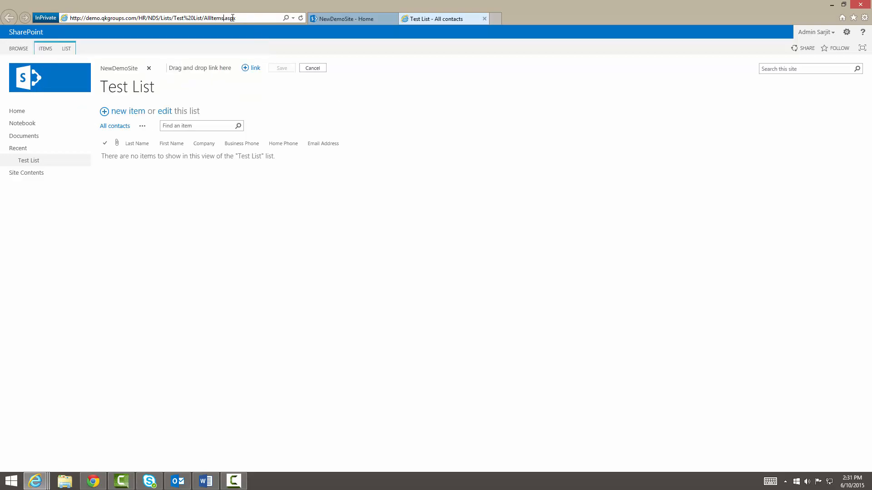
Step: Add a top navigation link with the display text Test List and the copied list address, and save the navigation
click(237, 75)
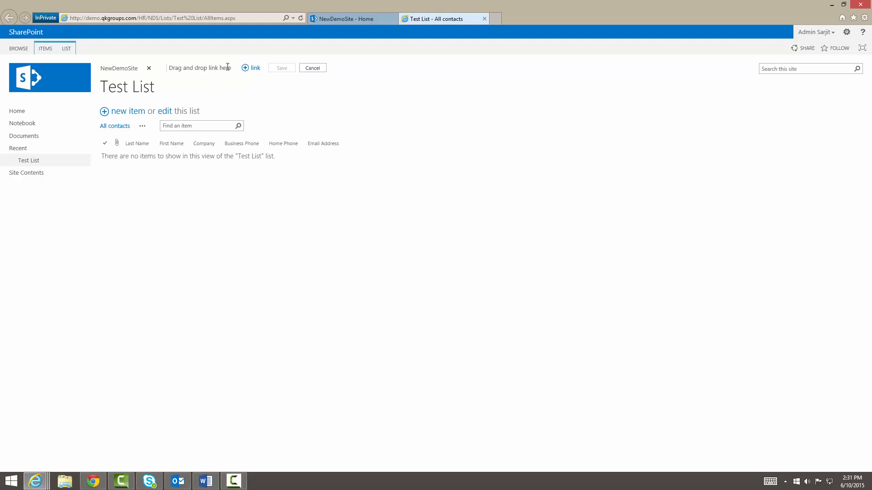
triple_click(228, 67)
double_click(214, 68)
click(247, 73)
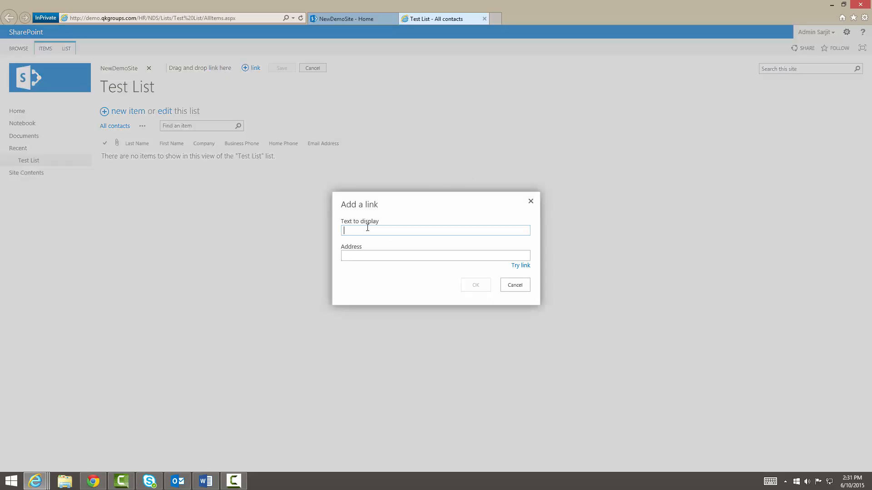
text(Ti)
click(350, 256)
key(ctrl+v)
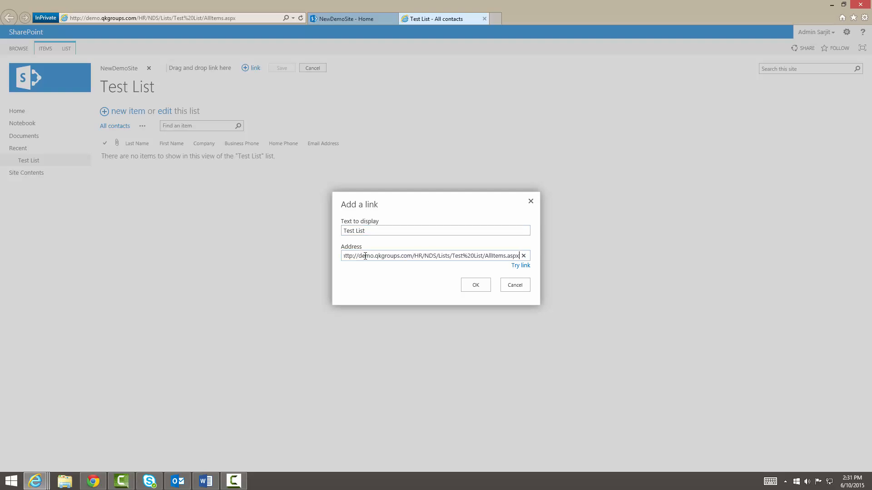
click(475, 285)
click(333, 68)
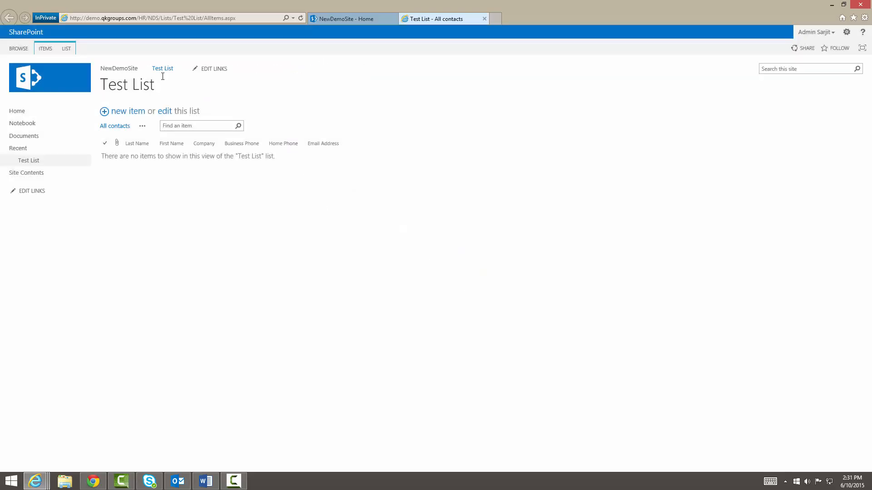
Step: Try the top navigation links to Test List and NewDemoSite, and check the Site Contents page
click(162, 69)
click(121, 70)
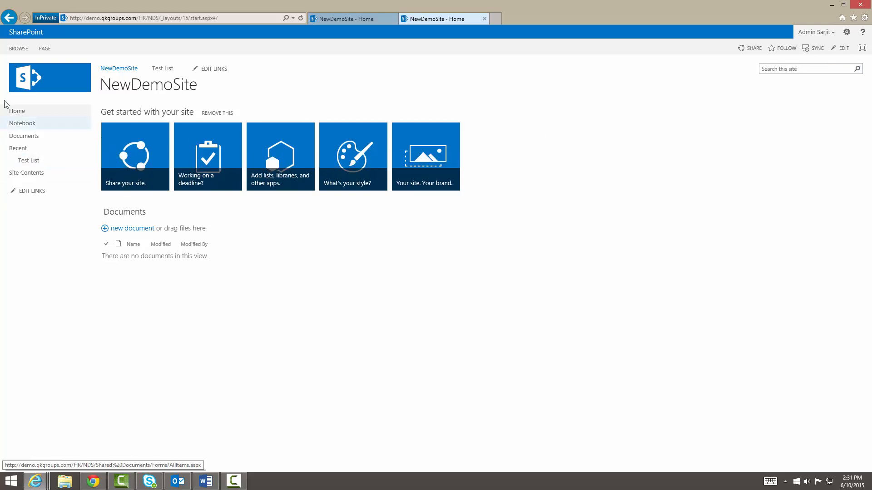
click(35, 175)
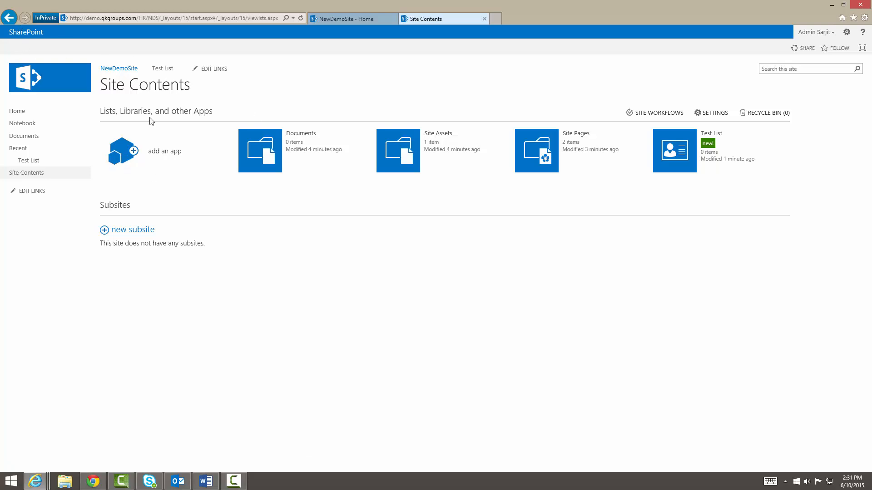
click(8, 17)
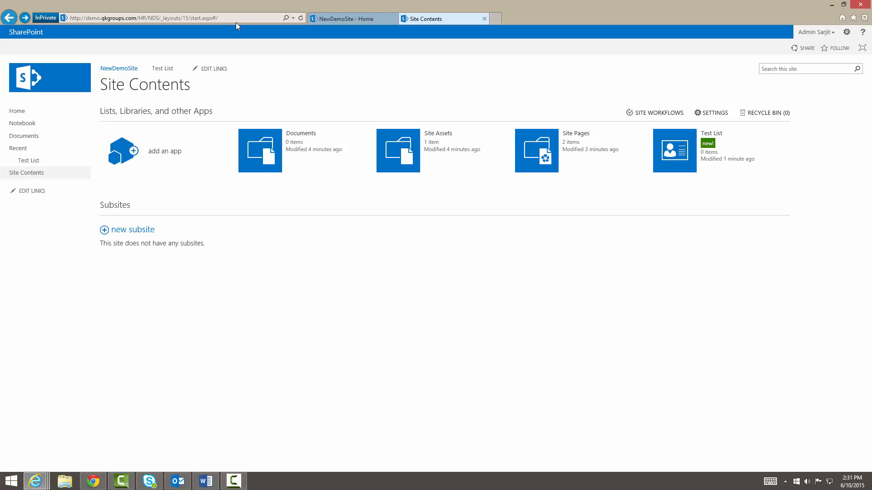
click(141, 19)
click(146, 19)
drag(146, 18, 312, 40)
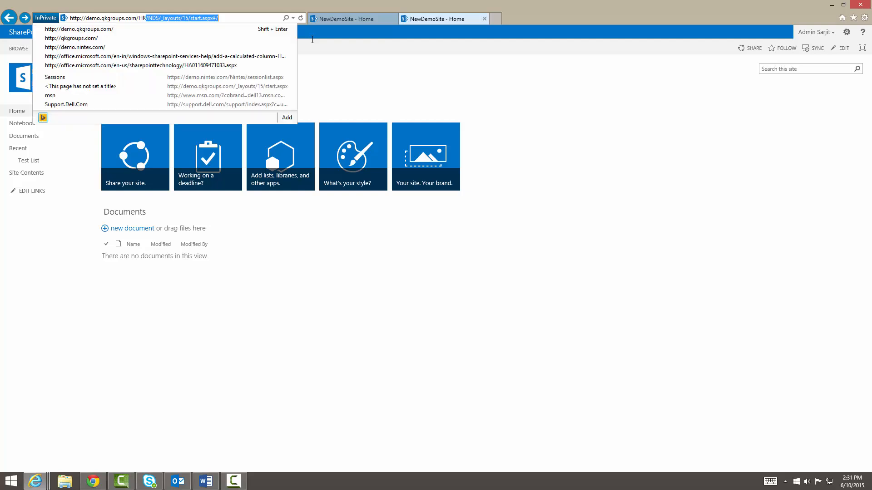
key(Delete)
key(Return)
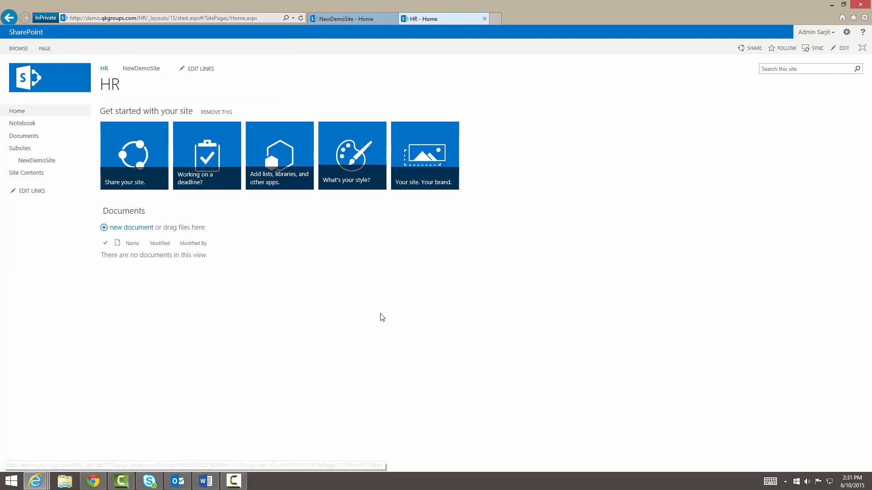
click(21, 172)
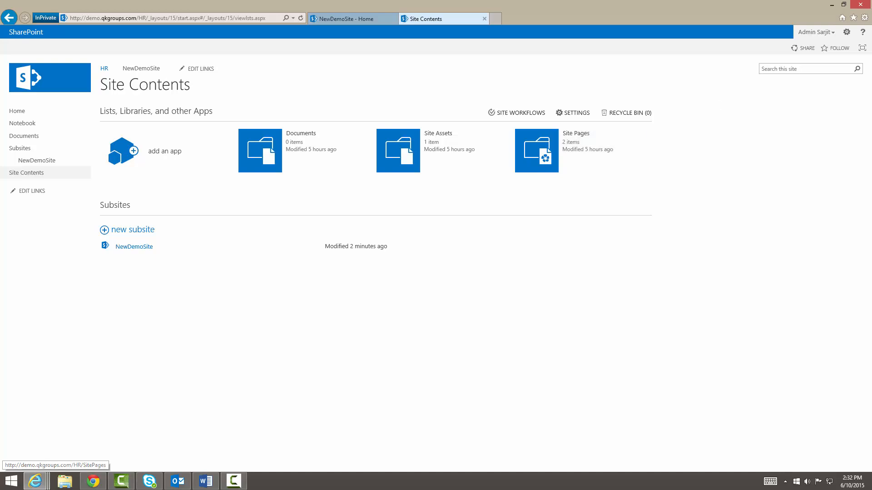
Step: Open Site Settings for the HR site as administrator and for NewDemoSite in the regular user's browser window
click(845, 35)
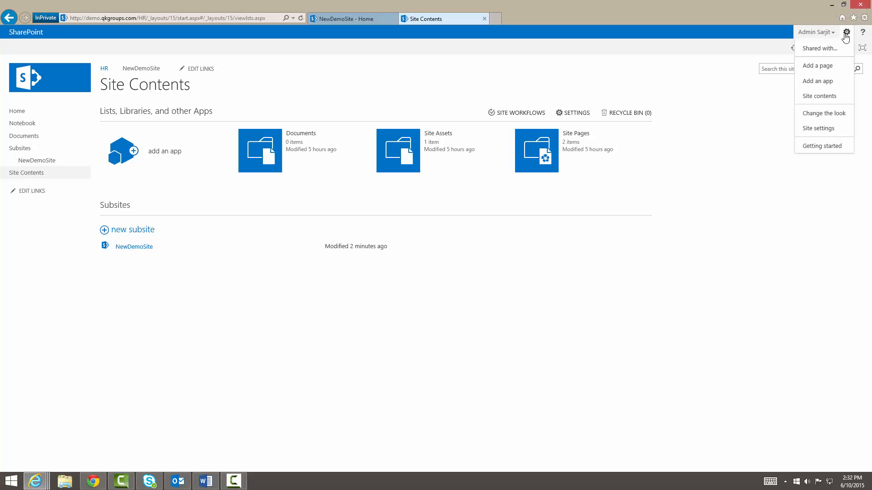
click(809, 129)
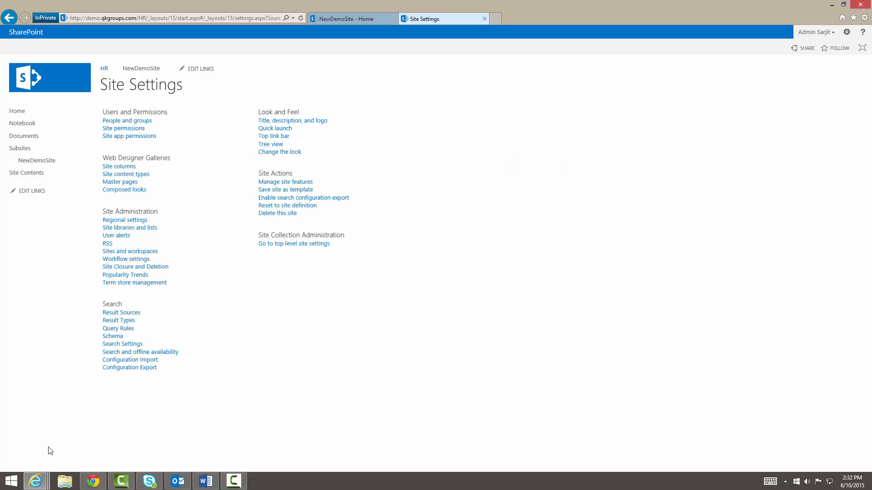
click(41, 480)
mouse_move(109, 435)
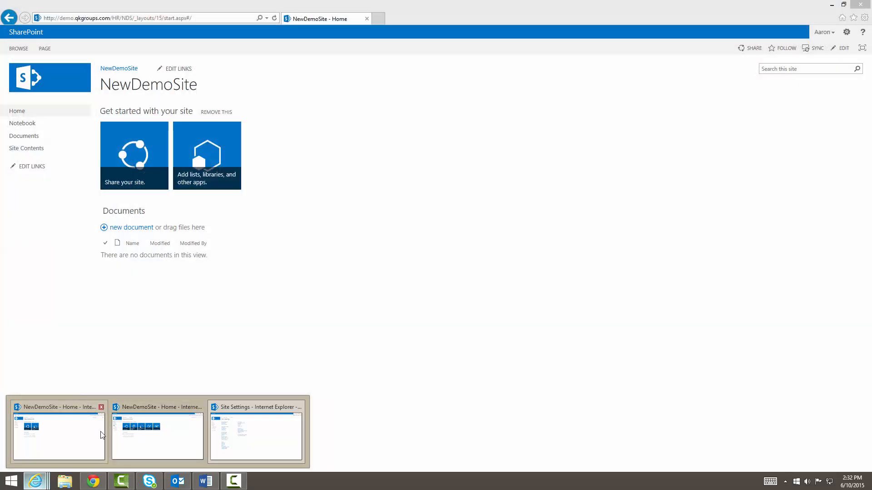
click(102, 435)
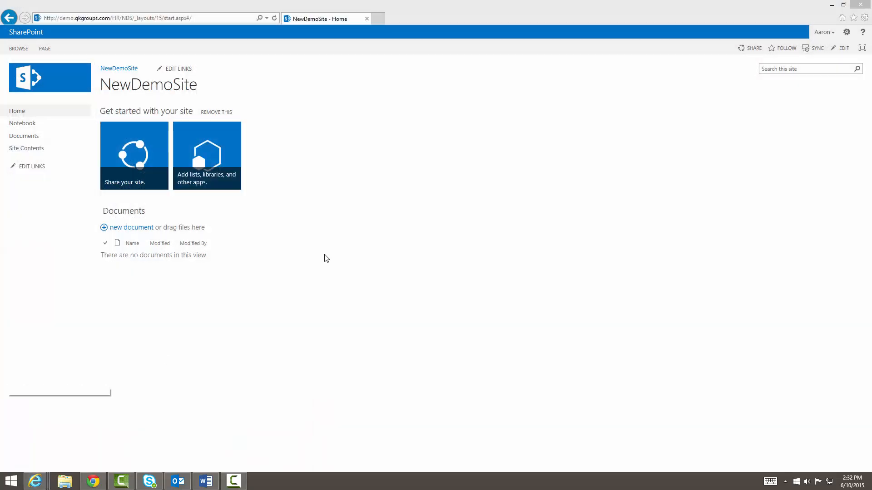
click(846, 32)
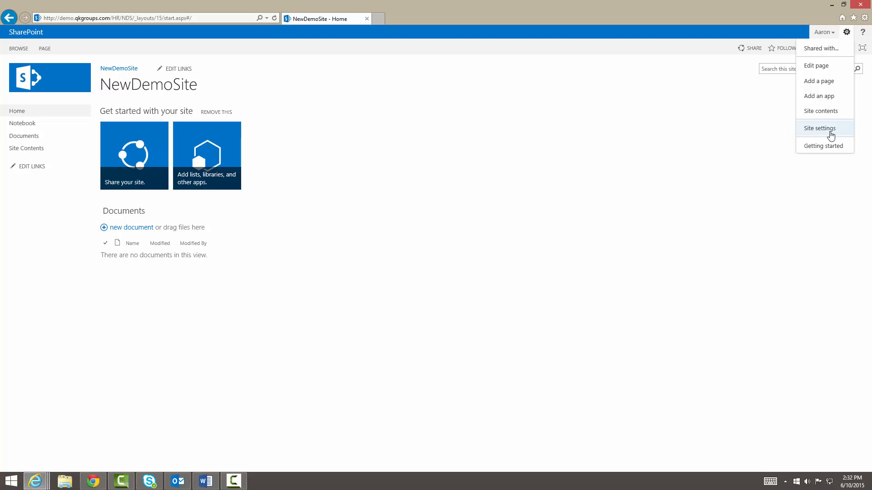
click(819, 132)
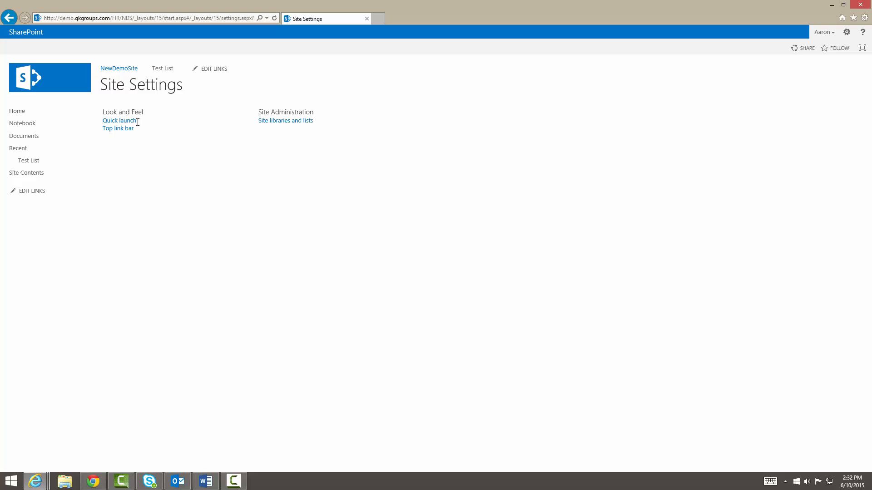
Step: Examine the Look and Feel and Site Administration options offered to the regular user on NewDemoSite
drag(137, 123, 117, 130)
click(320, 151)
drag(305, 127, 257, 122)
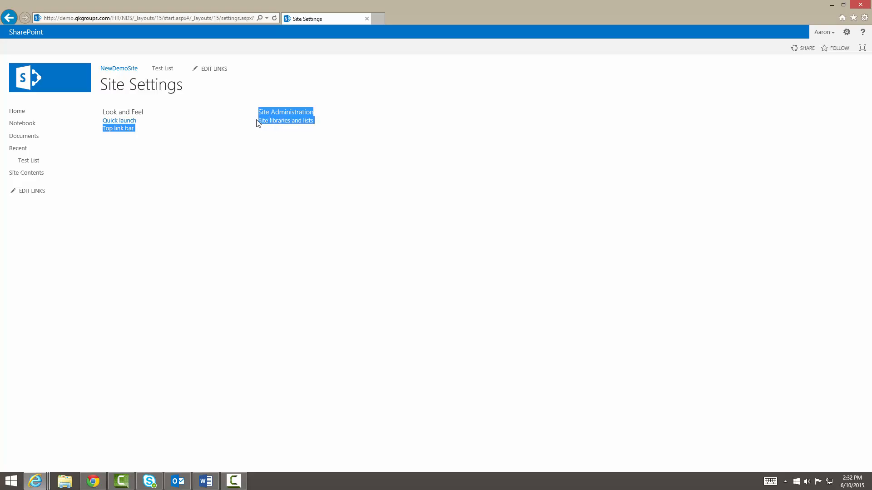
click(339, 119)
Step: Return to the administrator's browser window and review the HR site's settings, including the top level settings link and site permissions
mouse_move(35, 481)
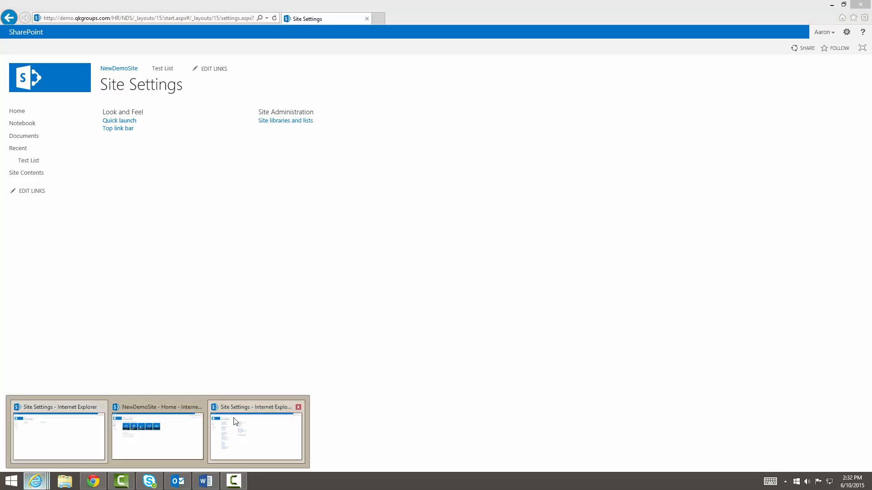
click(237, 419)
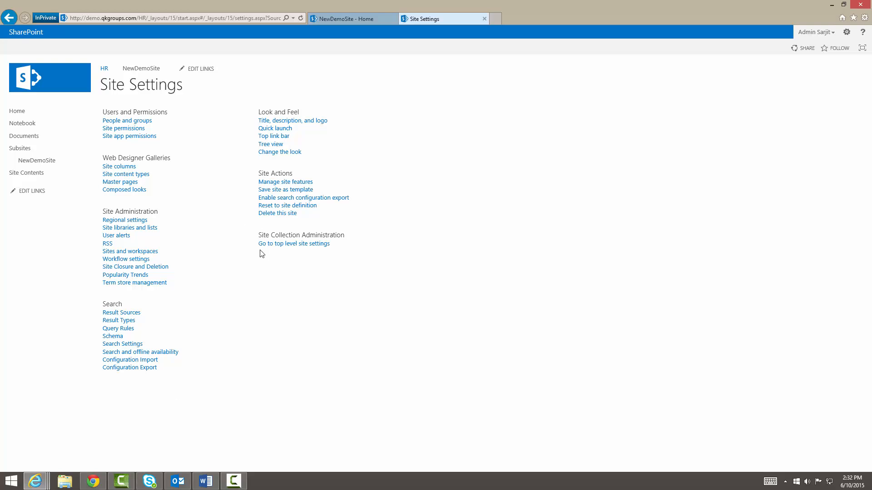
drag(261, 251, 309, 245)
click(347, 315)
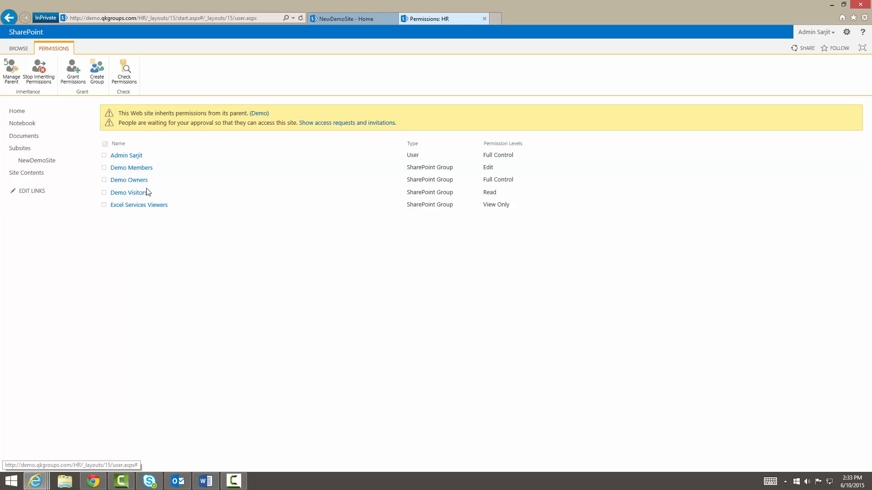
click(8, 18)
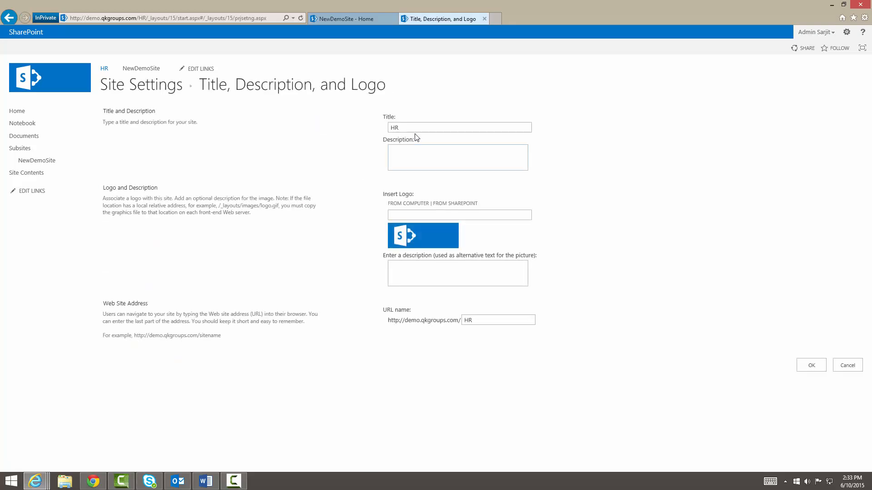
Step: Check the HR site's title and description fields and its Tree view navigation options, accepting each settings page
click(424, 129)
click(474, 161)
click(810, 365)
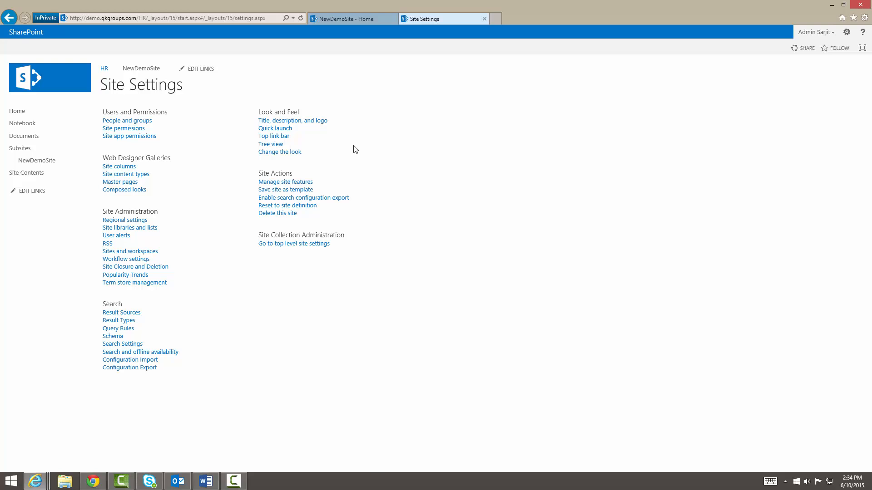
click(277, 146)
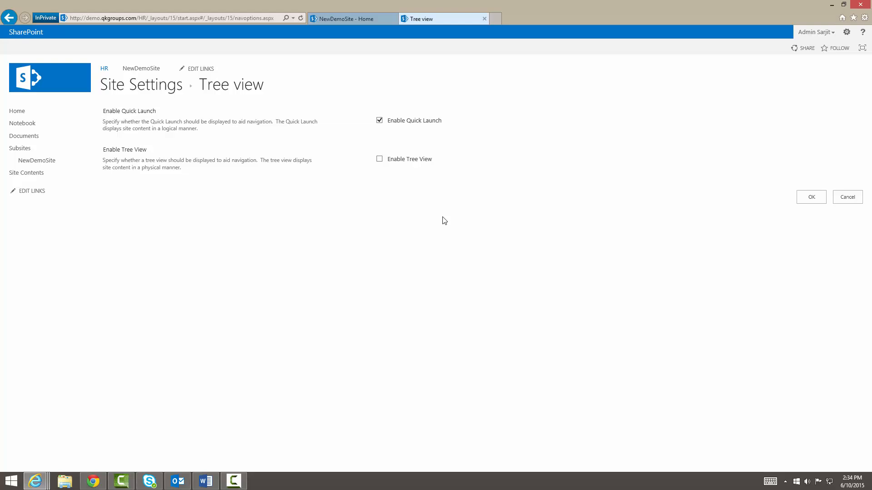
click(811, 200)
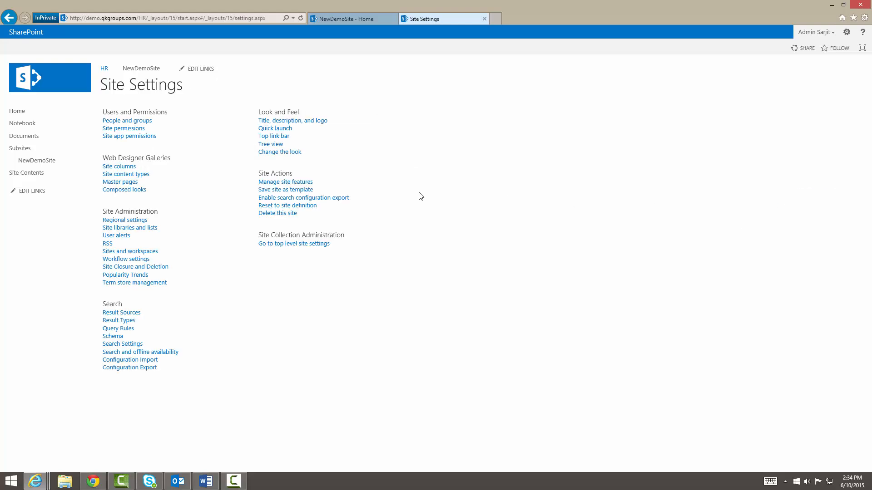
Step: Browse the designs offered under Change the look for the HR site, and return to the HR home page
click(293, 153)
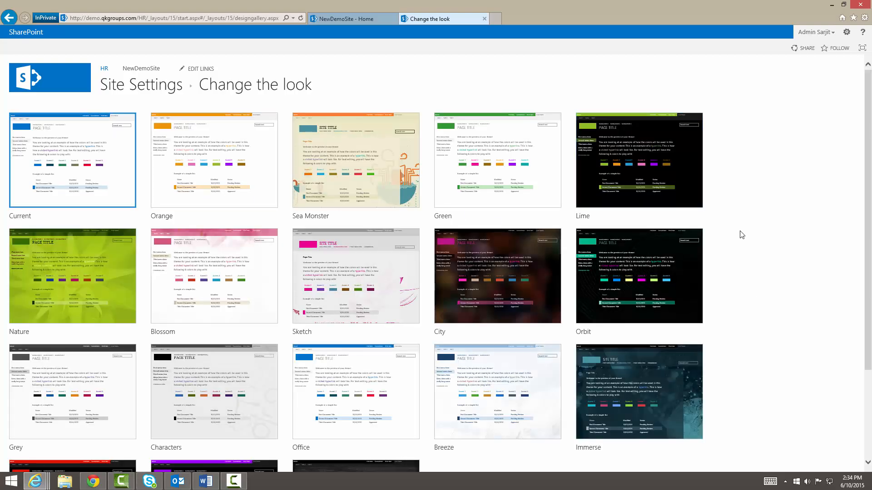
scroll(750, 298, down, 3)
scroll(750, 298, down, 2)
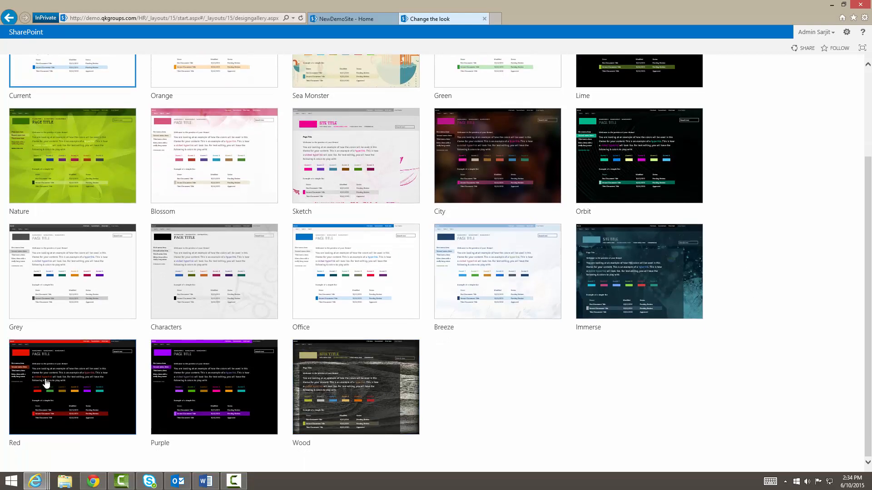
scroll(388, 402, up, 2)
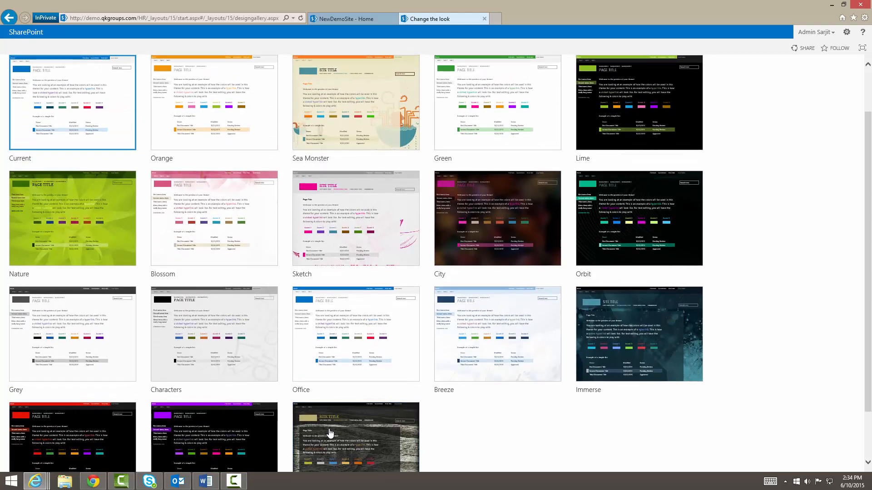
scroll(374, 448, down, 2)
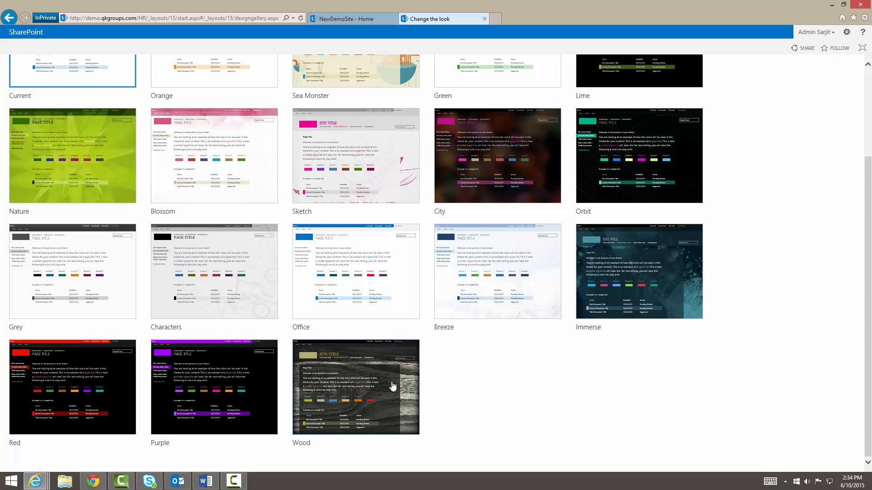
scroll(356, 399, up, 4)
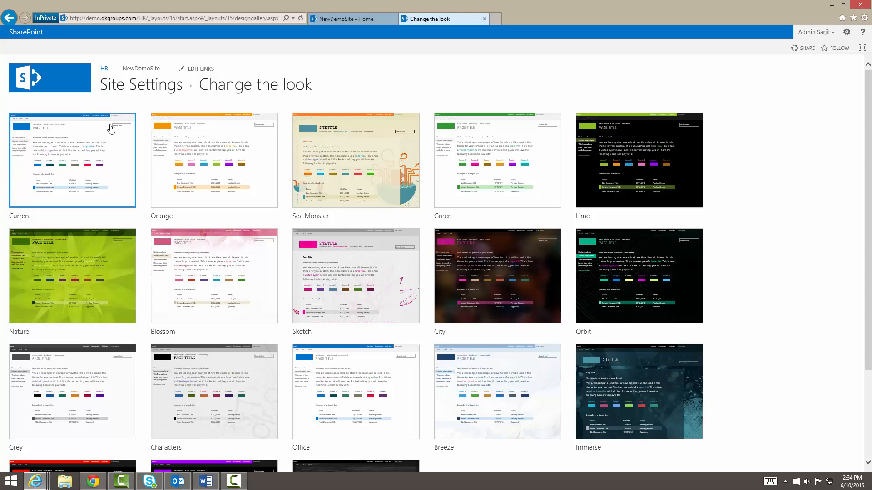
scroll(381, 224, down, 3)
scroll(431, 302, up, 3)
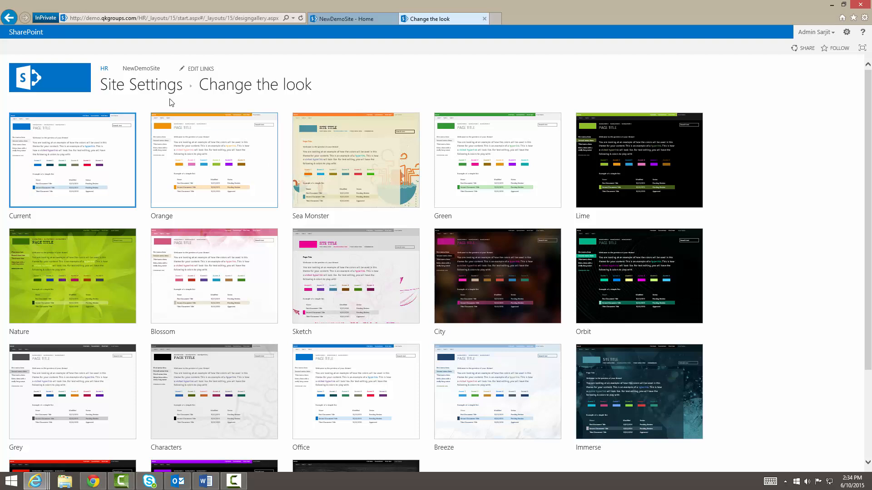
drag(759, 84, 72, 53)
click(9, 17)
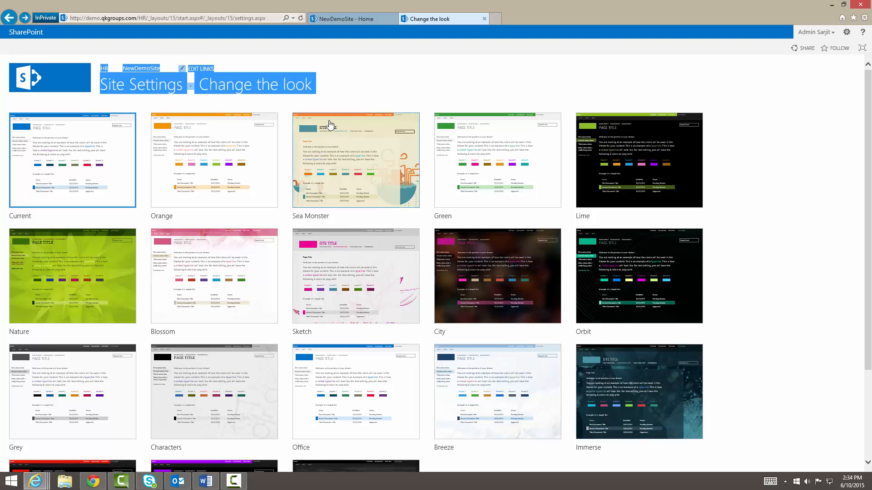
click(553, 169)
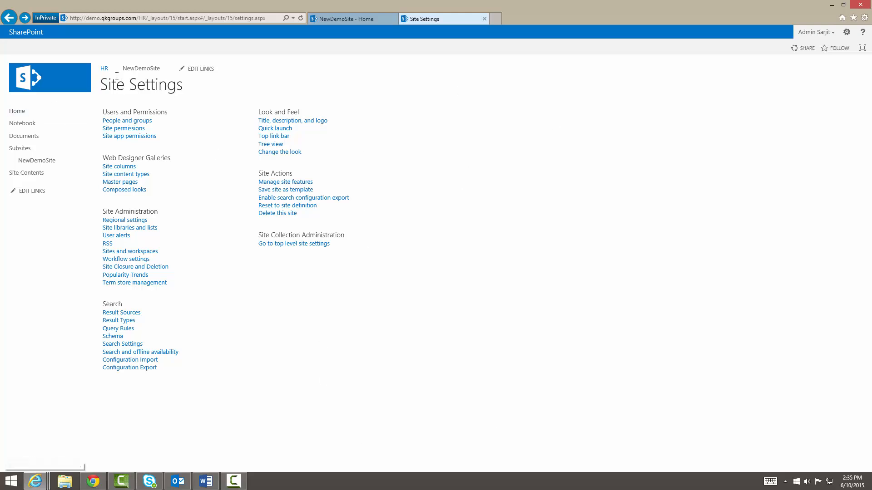
click(104, 68)
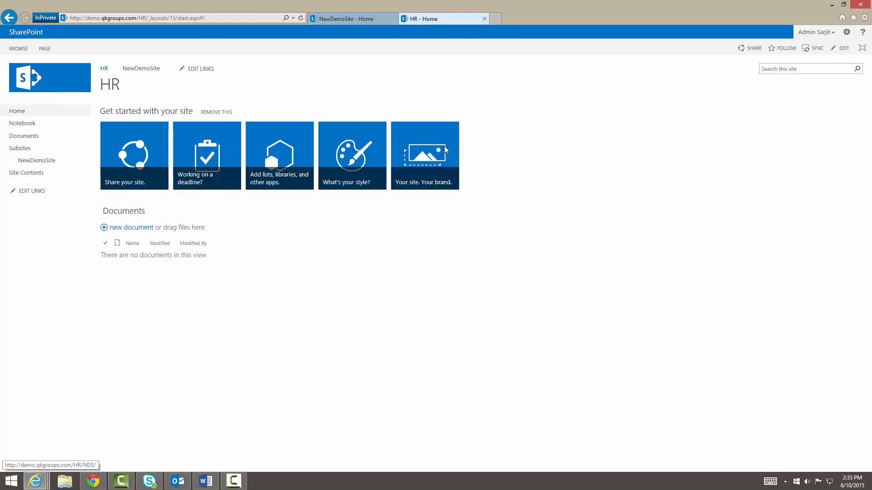